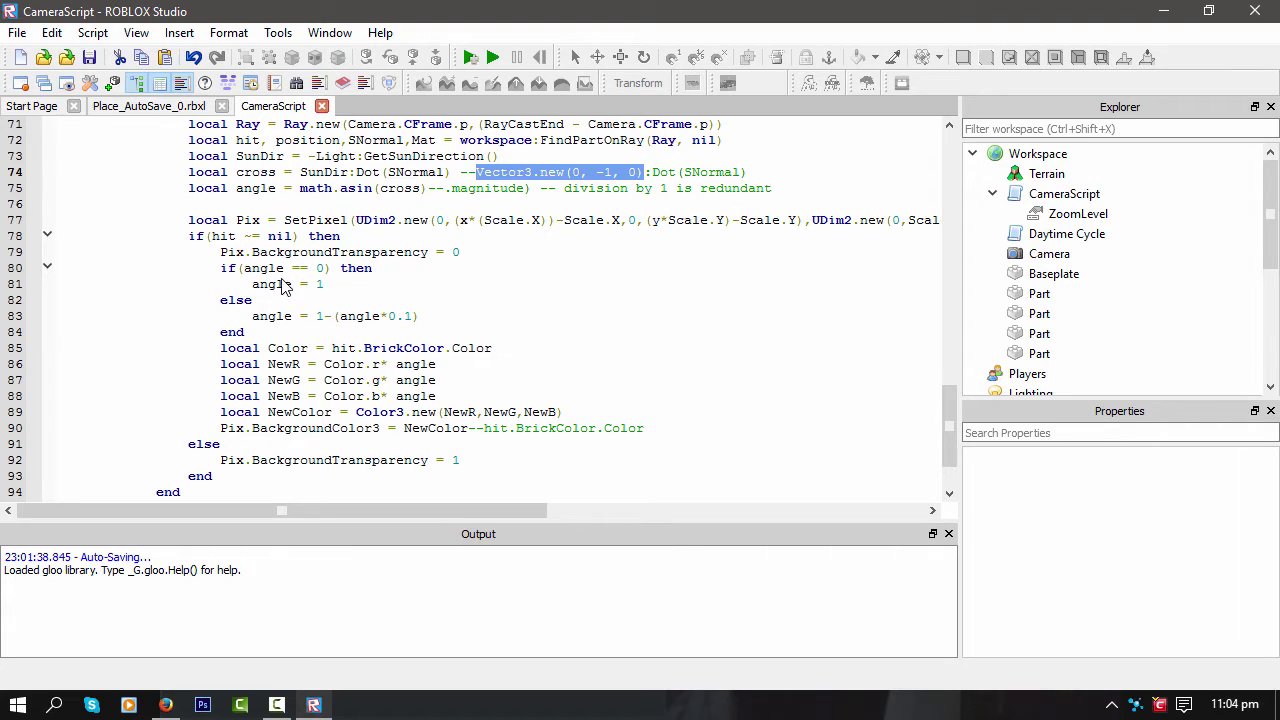
# Return to the place's 3D view and browse the asset library's My Meshes category.
pyautogui.doubleClick(278, 272)
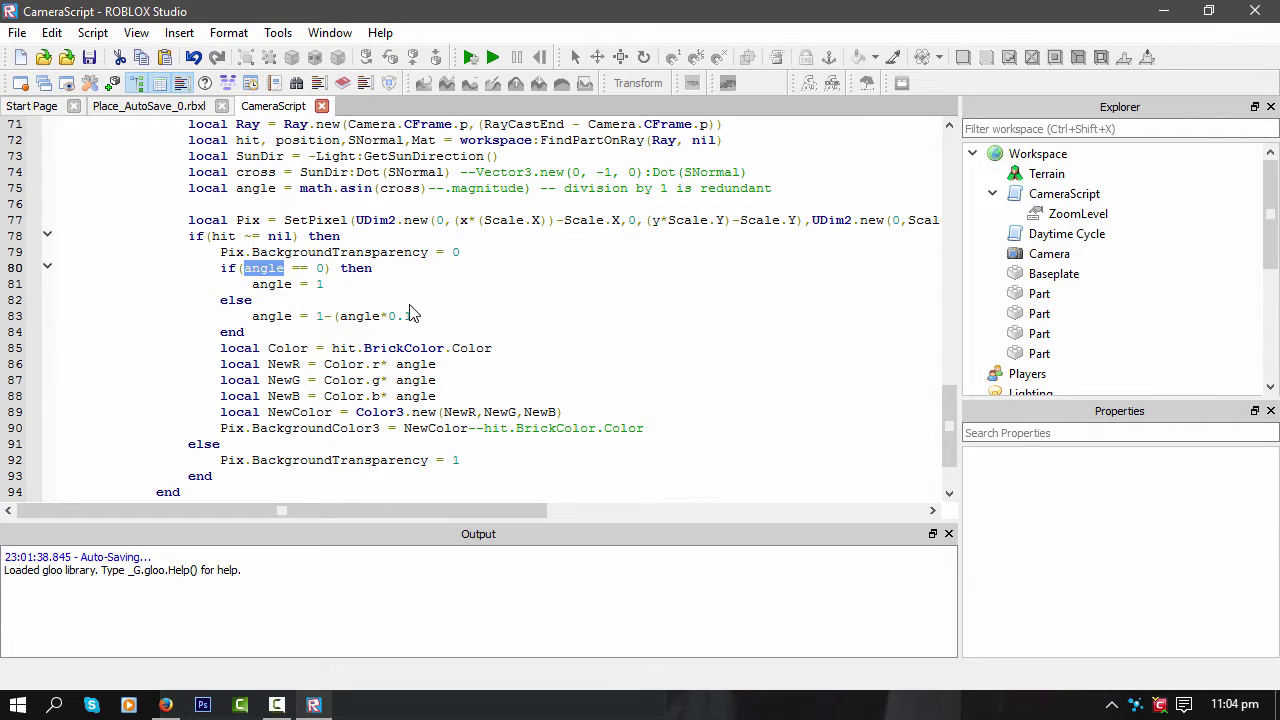
pyautogui.click(172, 107)
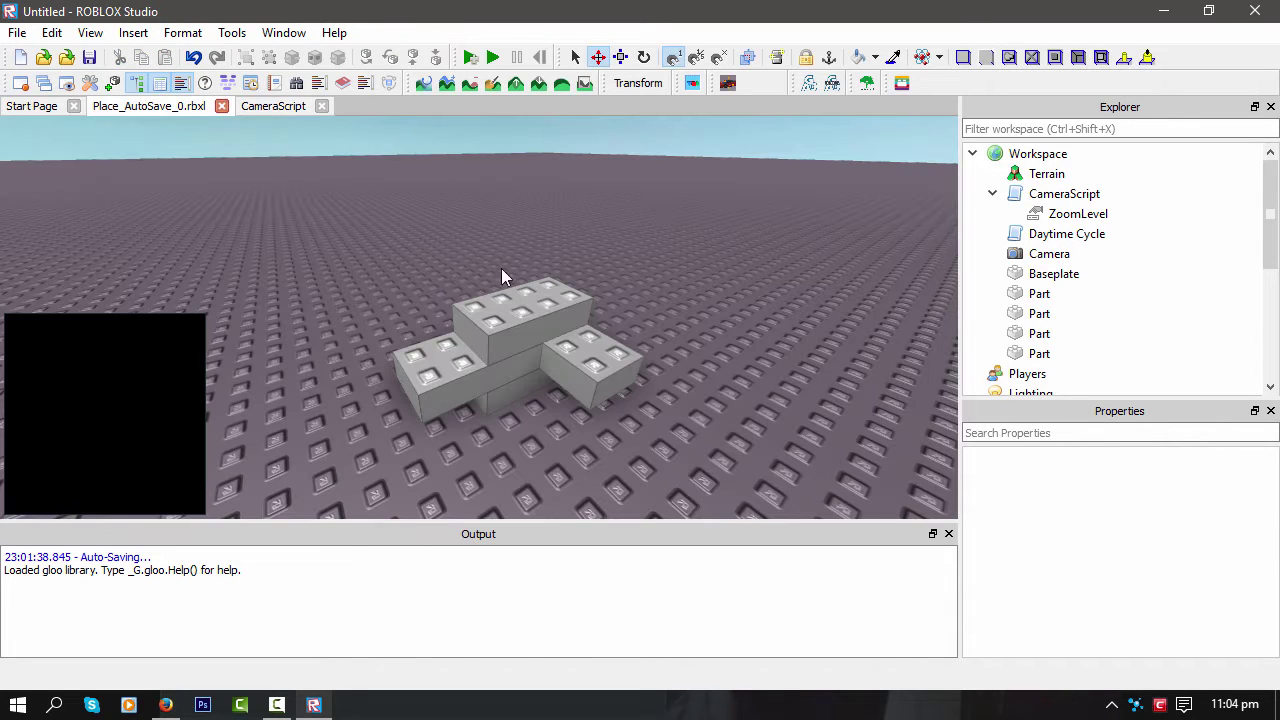
pyautogui.moveTo(501, 268); pyautogui.dragTo(470, 260, button='middle')
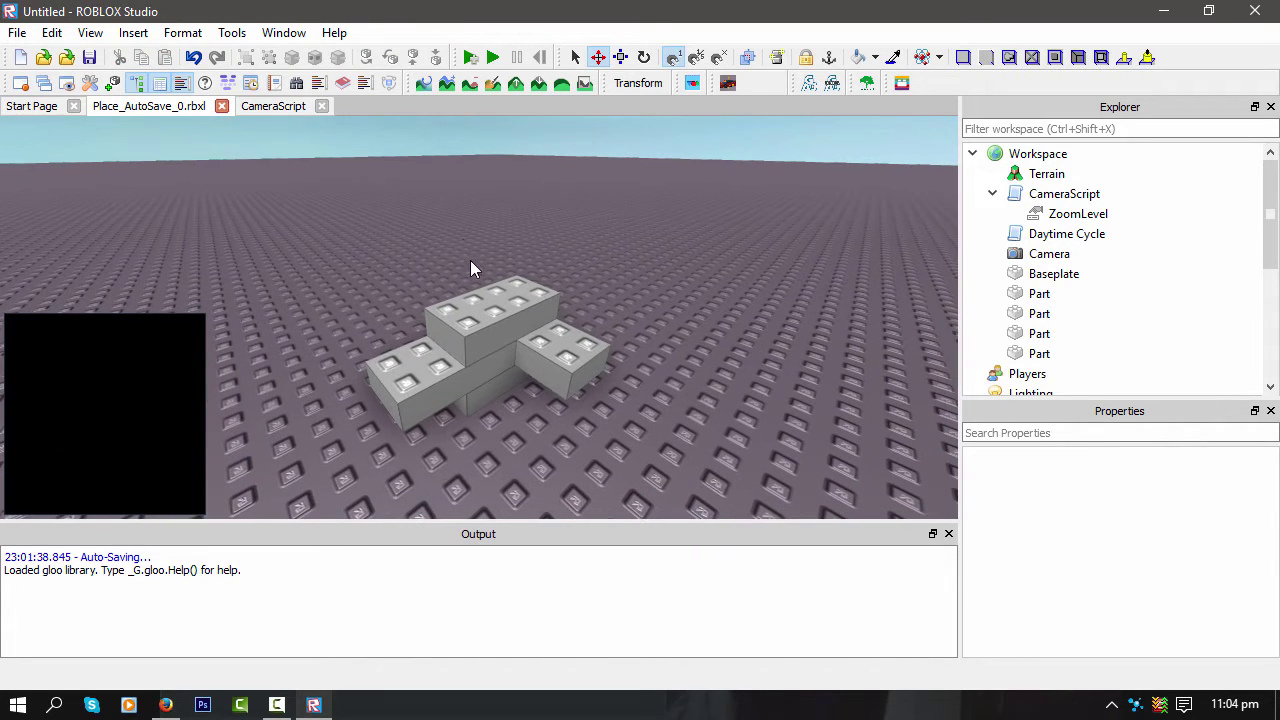
pyautogui.click(90, 83)
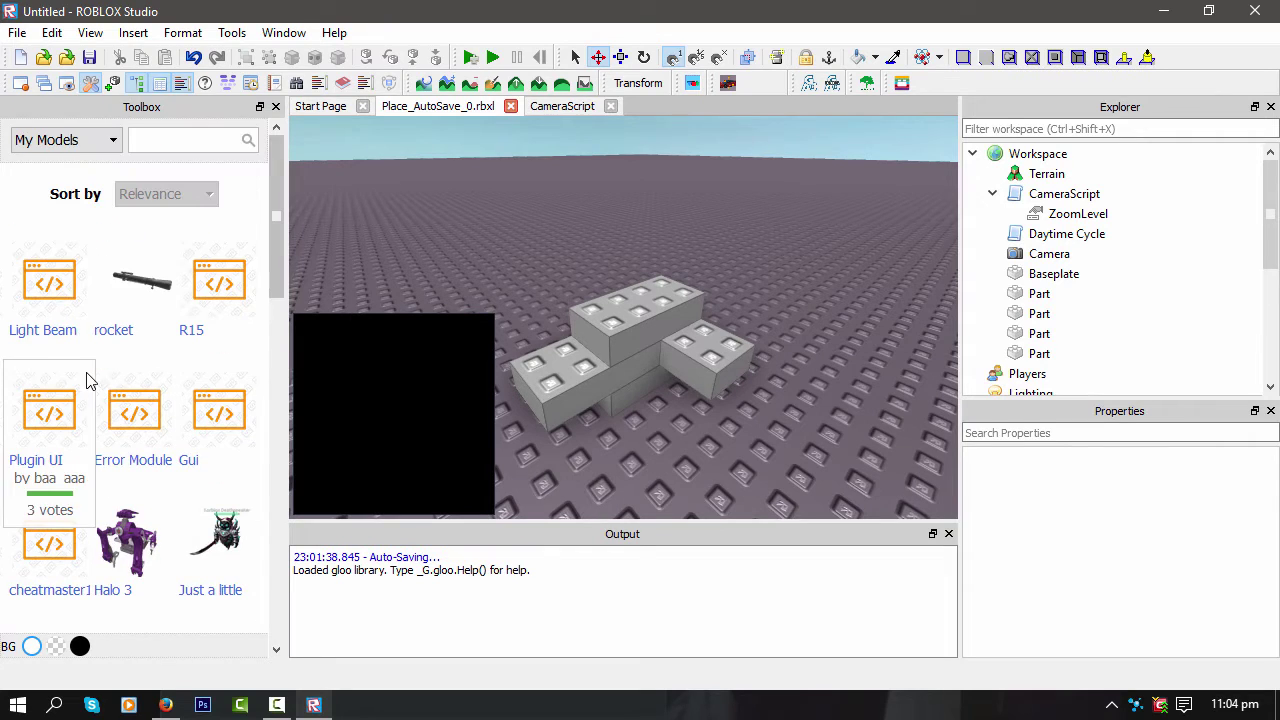
pyautogui.click(45, 140)
pyautogui.scroll(-1, 60, 250)
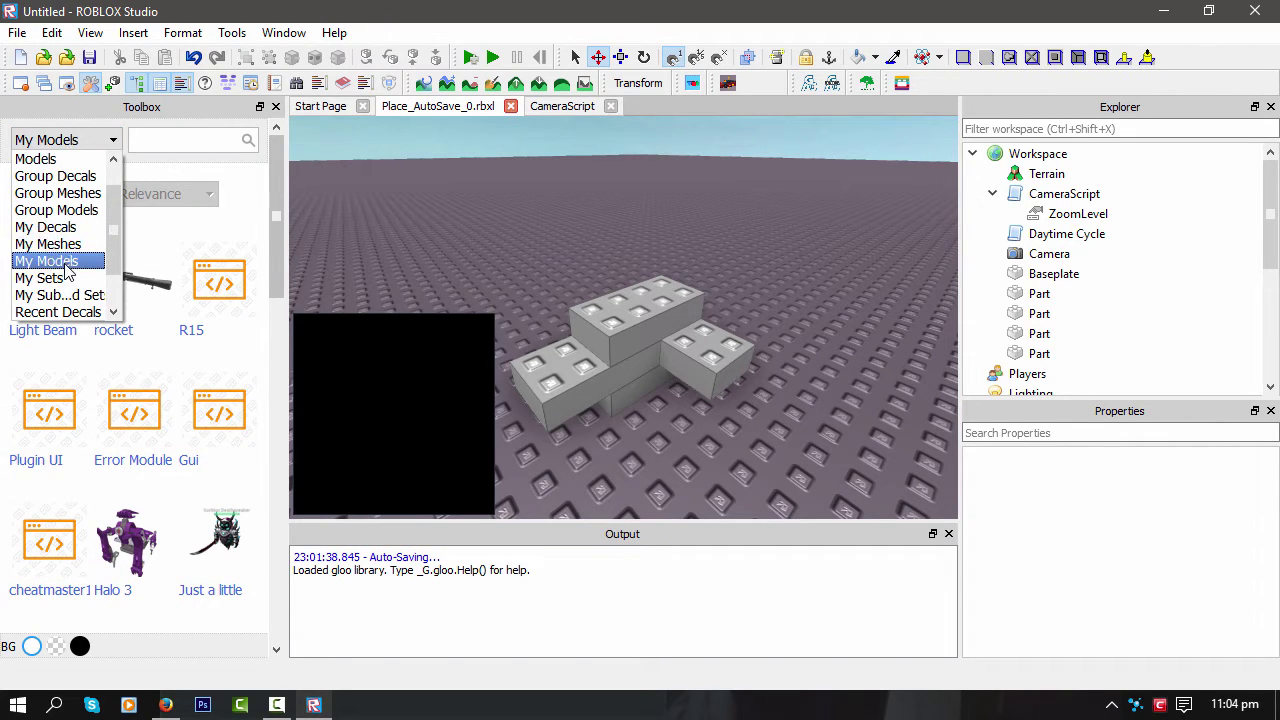
pyautogui.scroll(1, 68, 265)
pyautogui.scroll(-2, 72, 205)
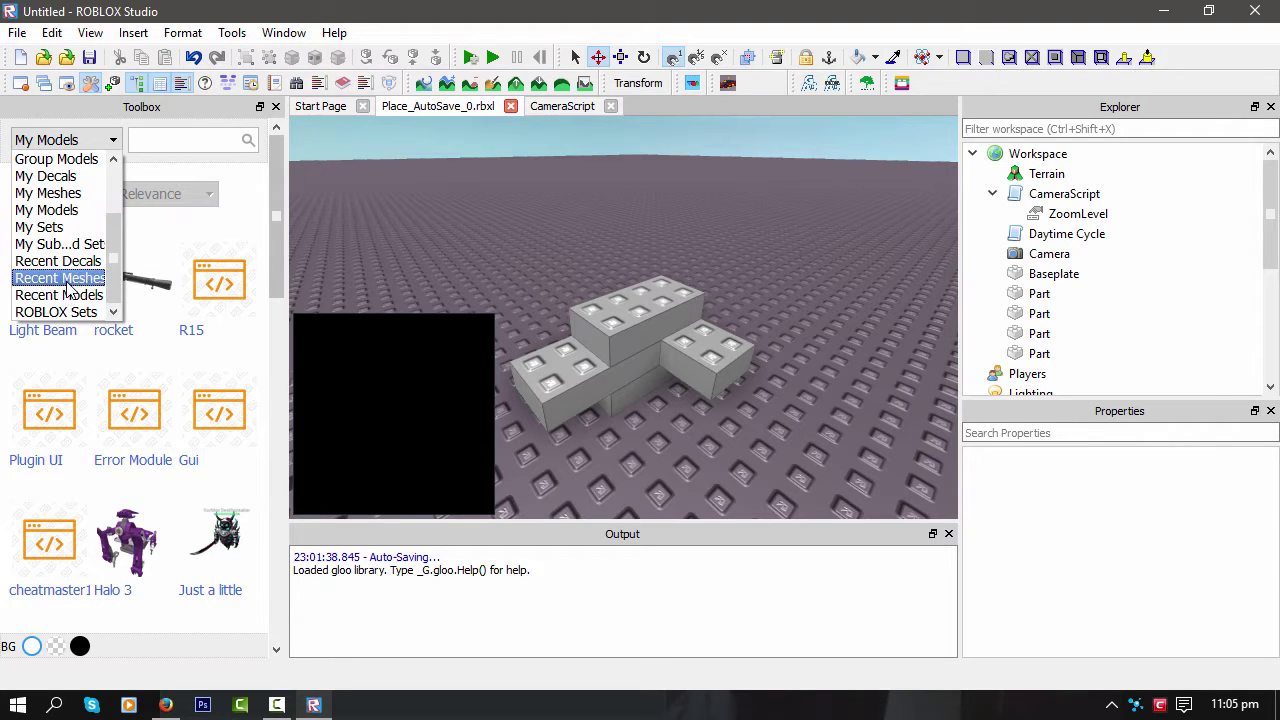
pyautogui.scroll(2, 68, 255)
pyautogui.click(40, 176)
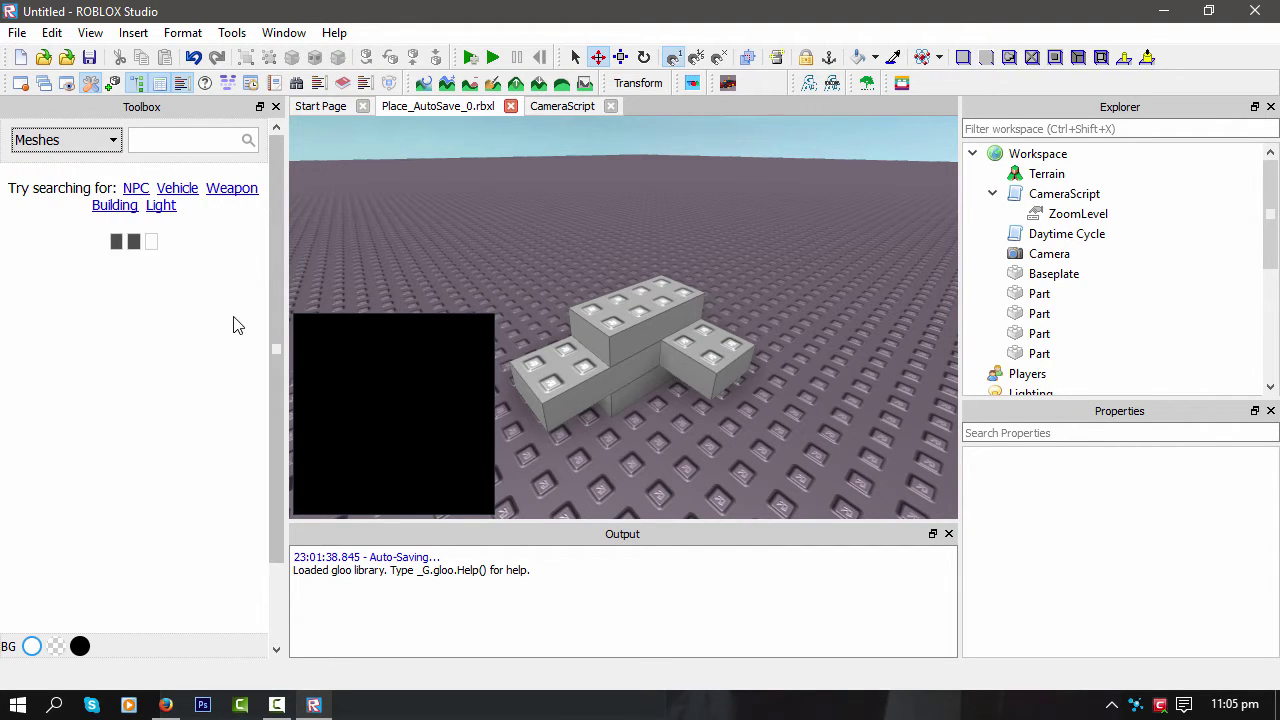
pyautogui.click(65, 140)
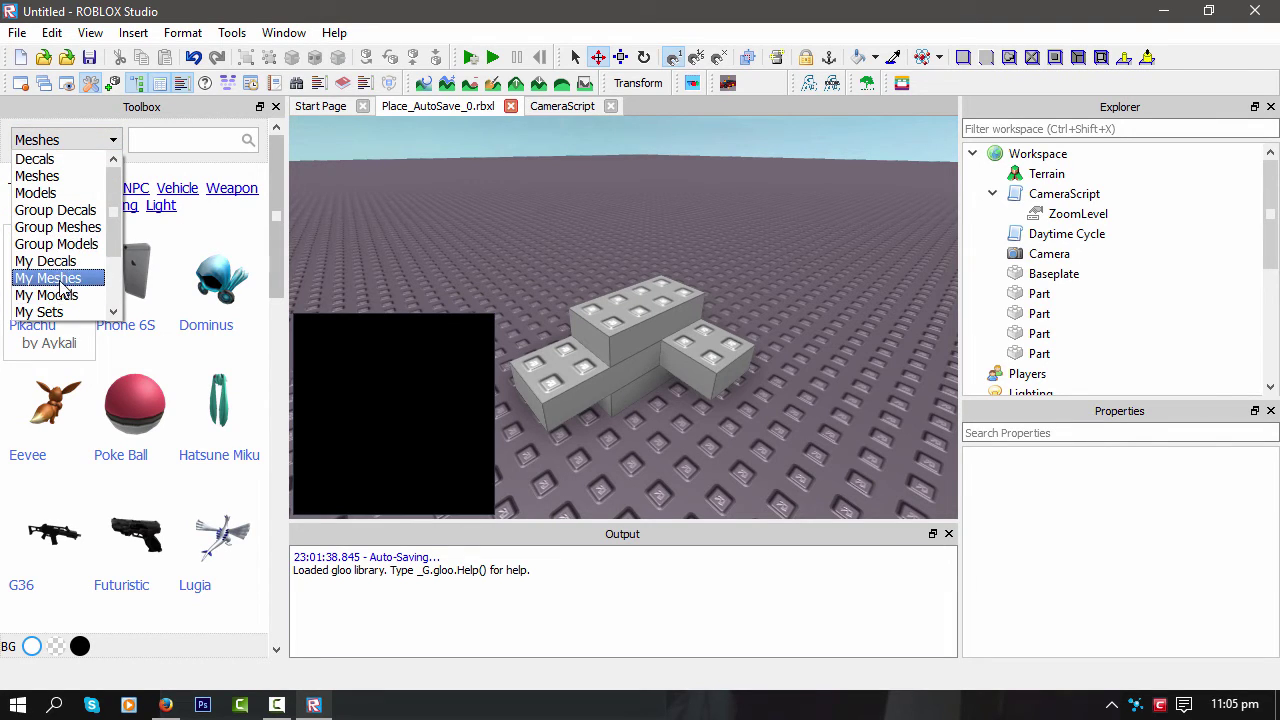
pyautogui.click(50, 278)
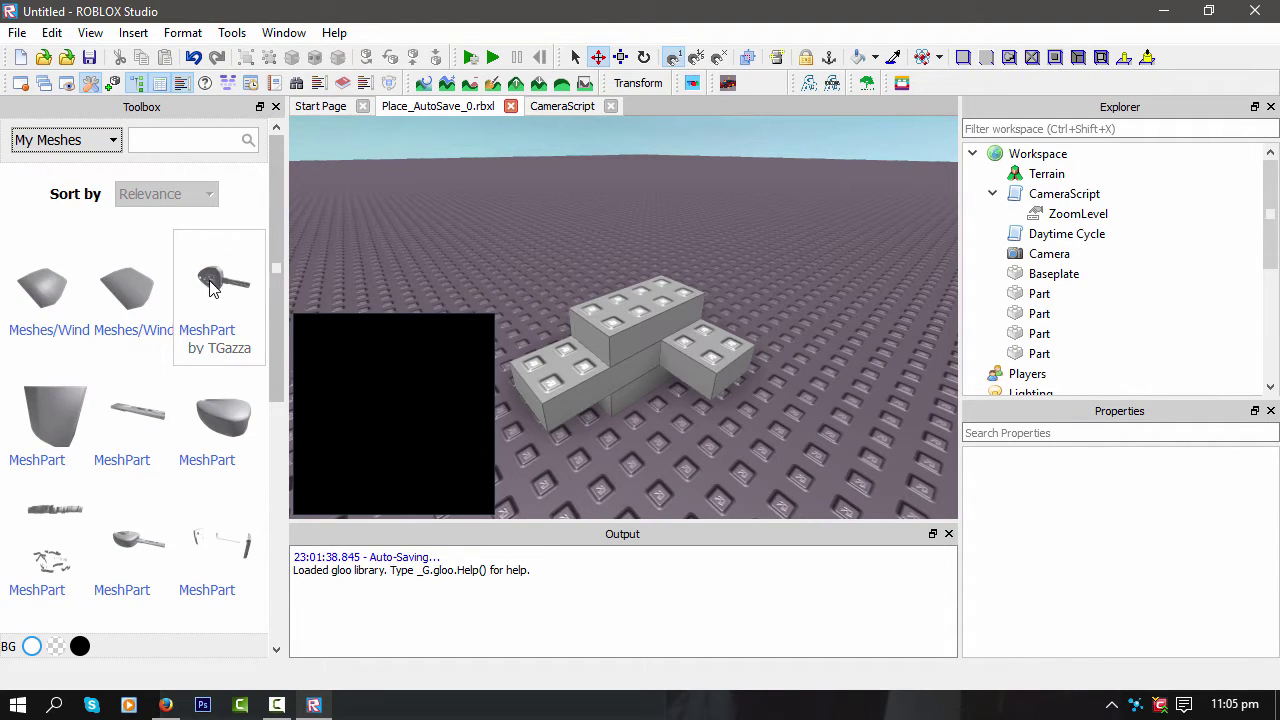
# Try out the key MeshPart from the third row of My Meshes in the workspace, and delete it.
pyautogui.click(138, 540)
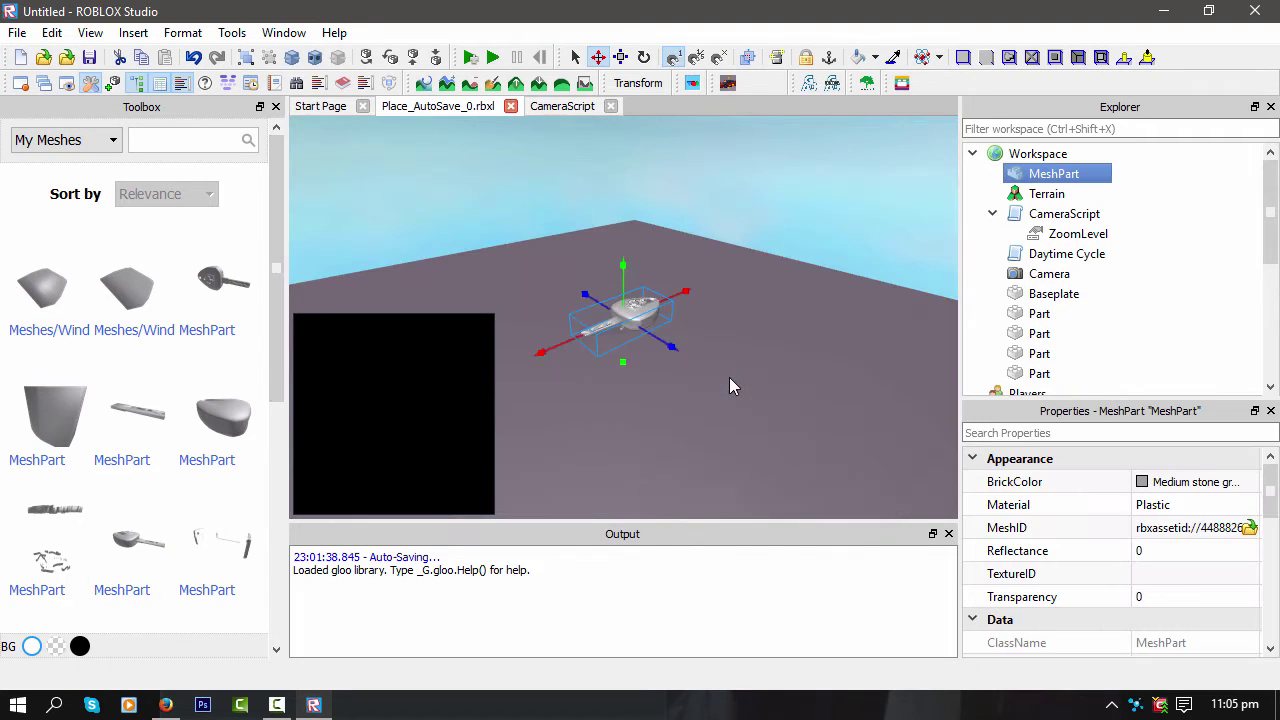
pyautogui.scroll(6, 591, 369)
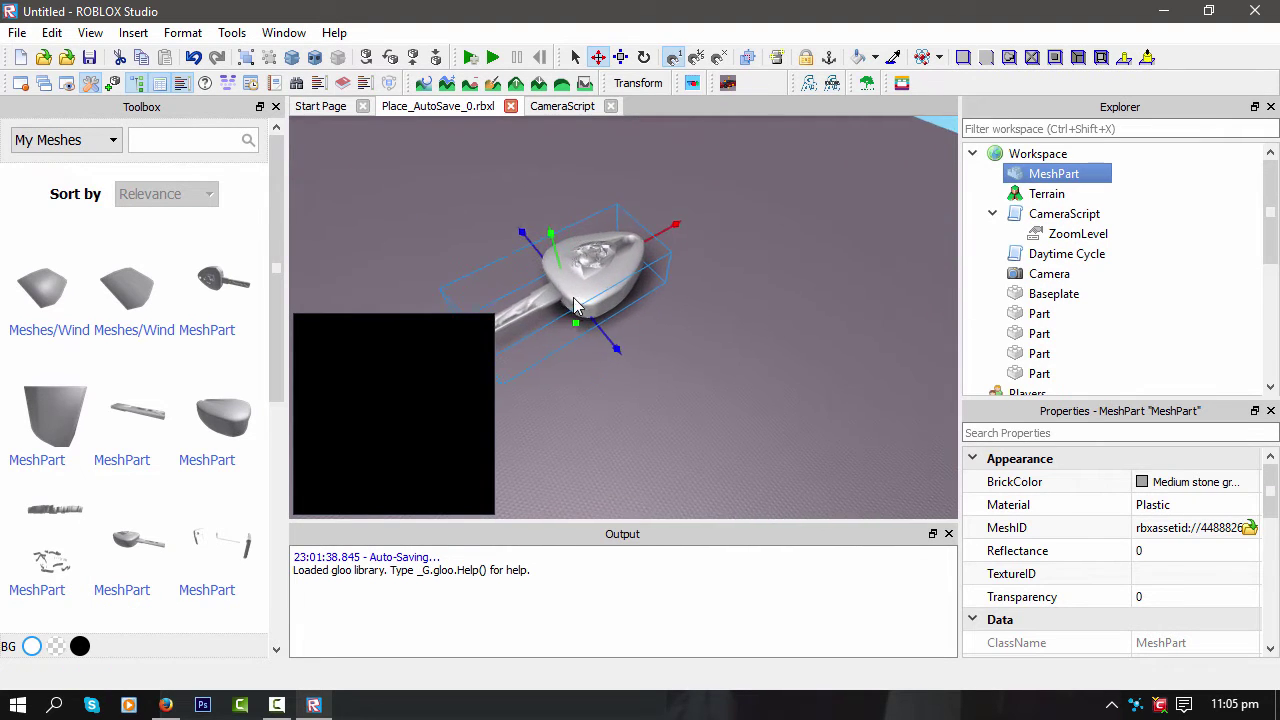
pyautogui.moveTo(573, 297); pyautogui.dragTo(638, 295)
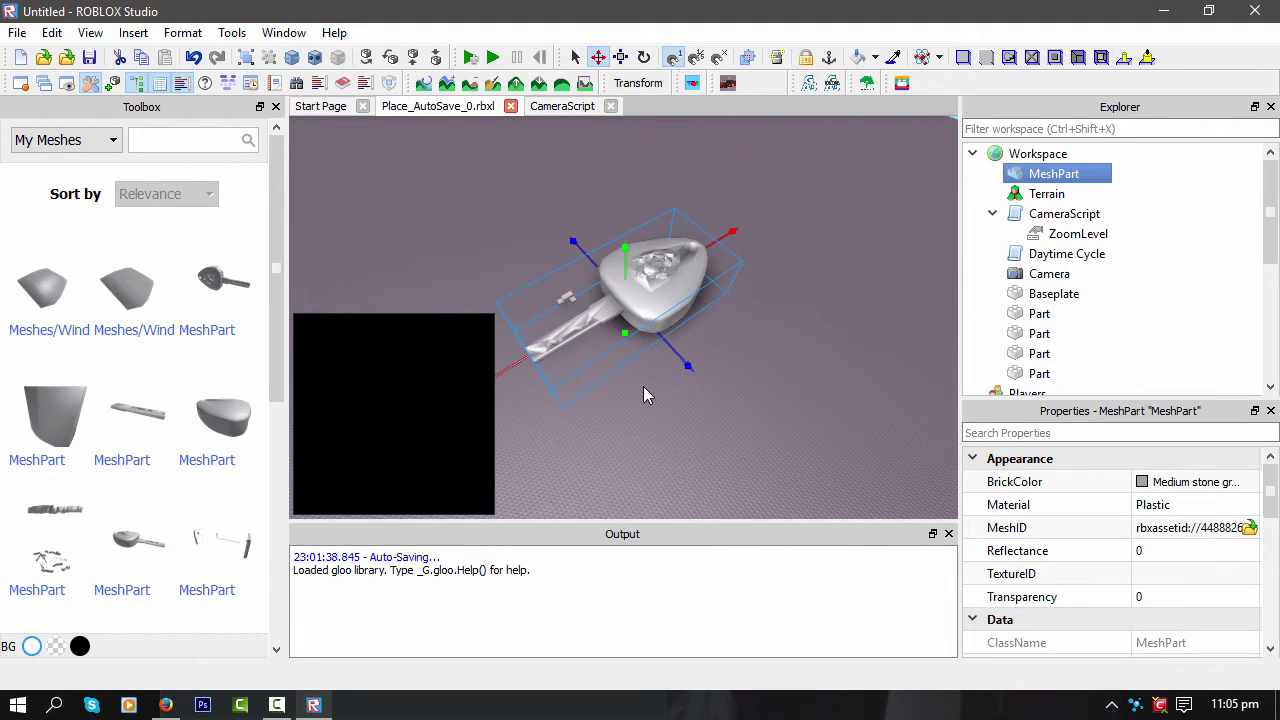
pyautogui.press('Delete')
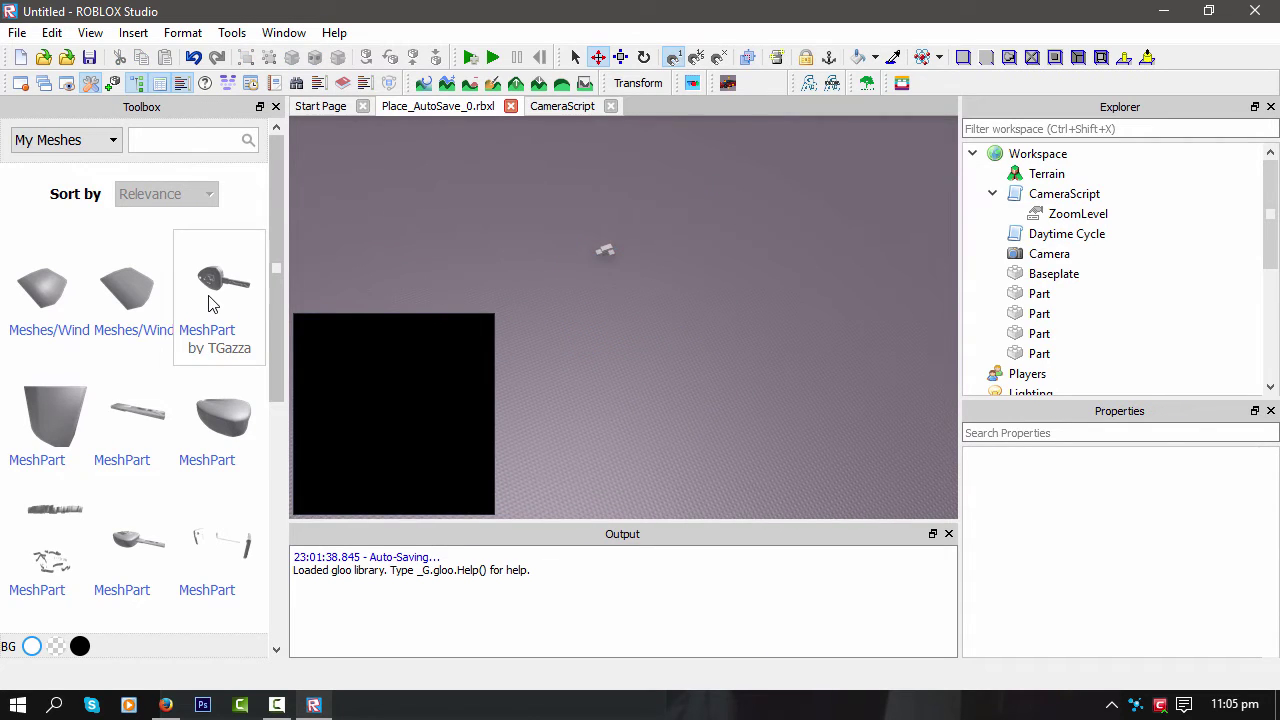
# Insert the key MeshPart from the first row of My Meshes and anchor it.
pyautogui.click(211, 302)
pyautogui.moveTo(714, 341); pyautogui.dragTo(726, 349, button='right')
pyautogui.scroll(5, 726, 357)
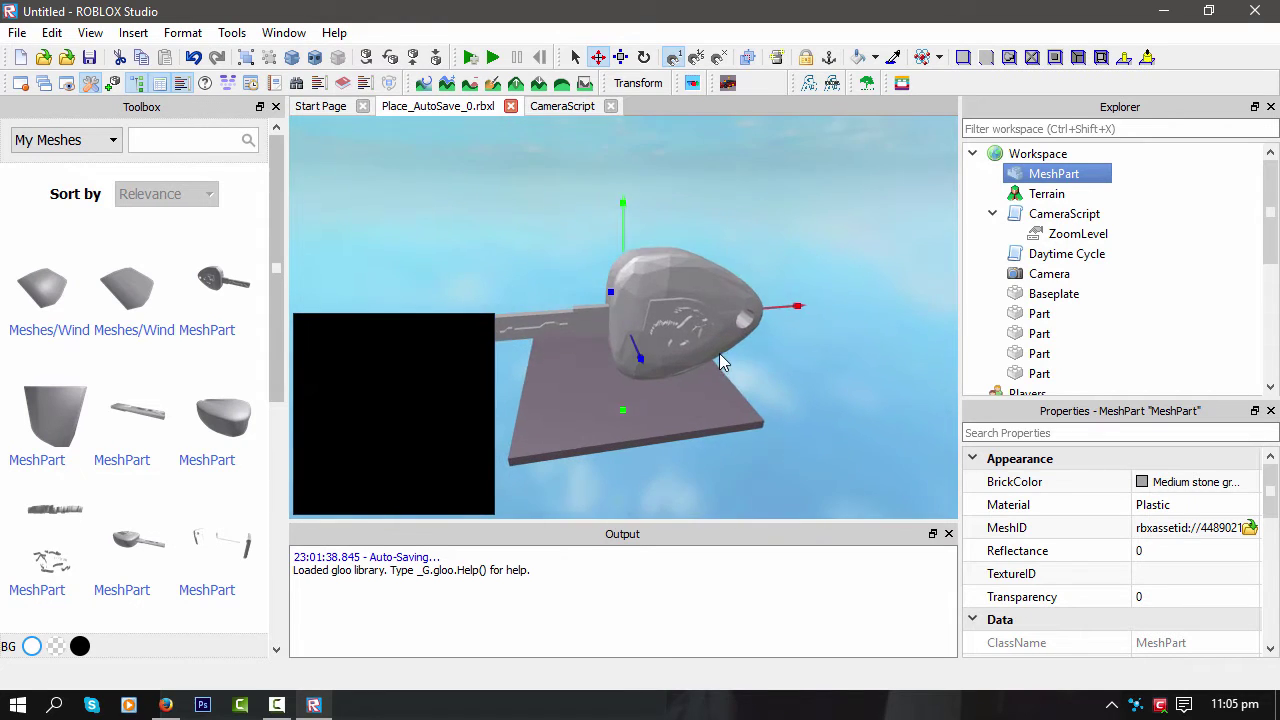
pyautogui.scroll(2, 666, 330)
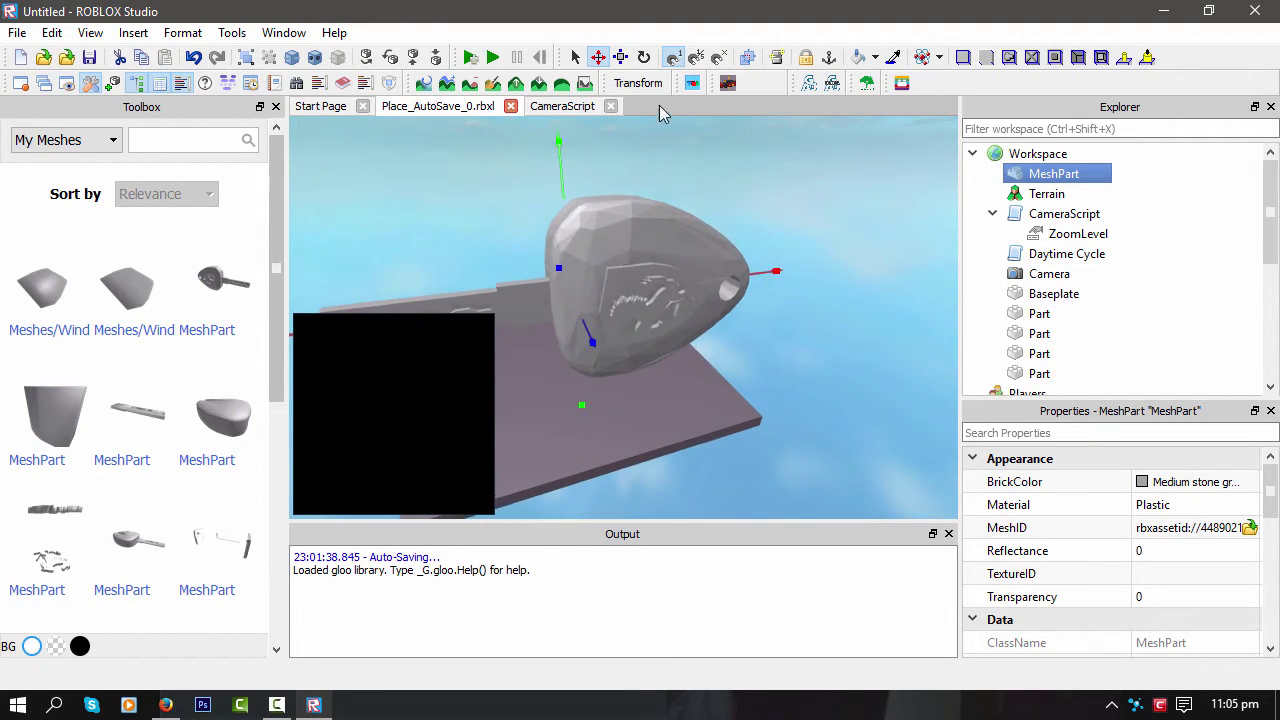
pyautogui.click(829, 57)
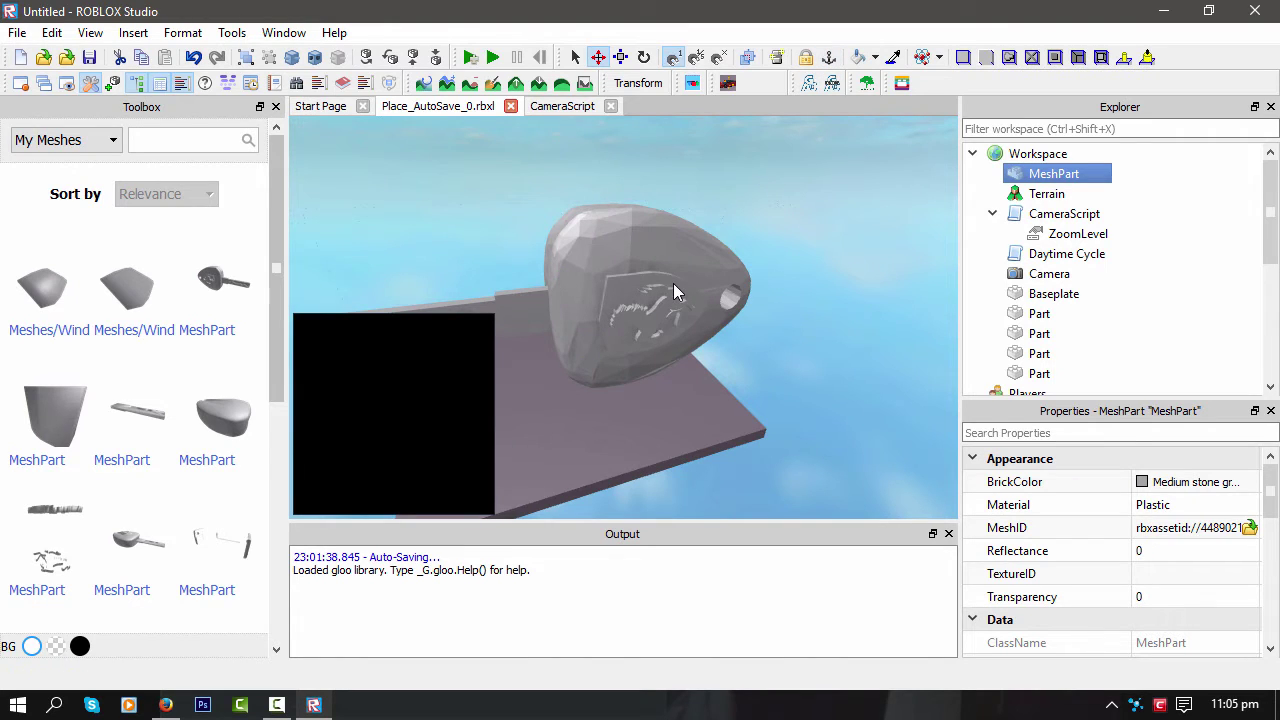
# Test-run the place to view the key mesh in the camera preview, and stop the simulation.
pyautogui.click(492, 57)
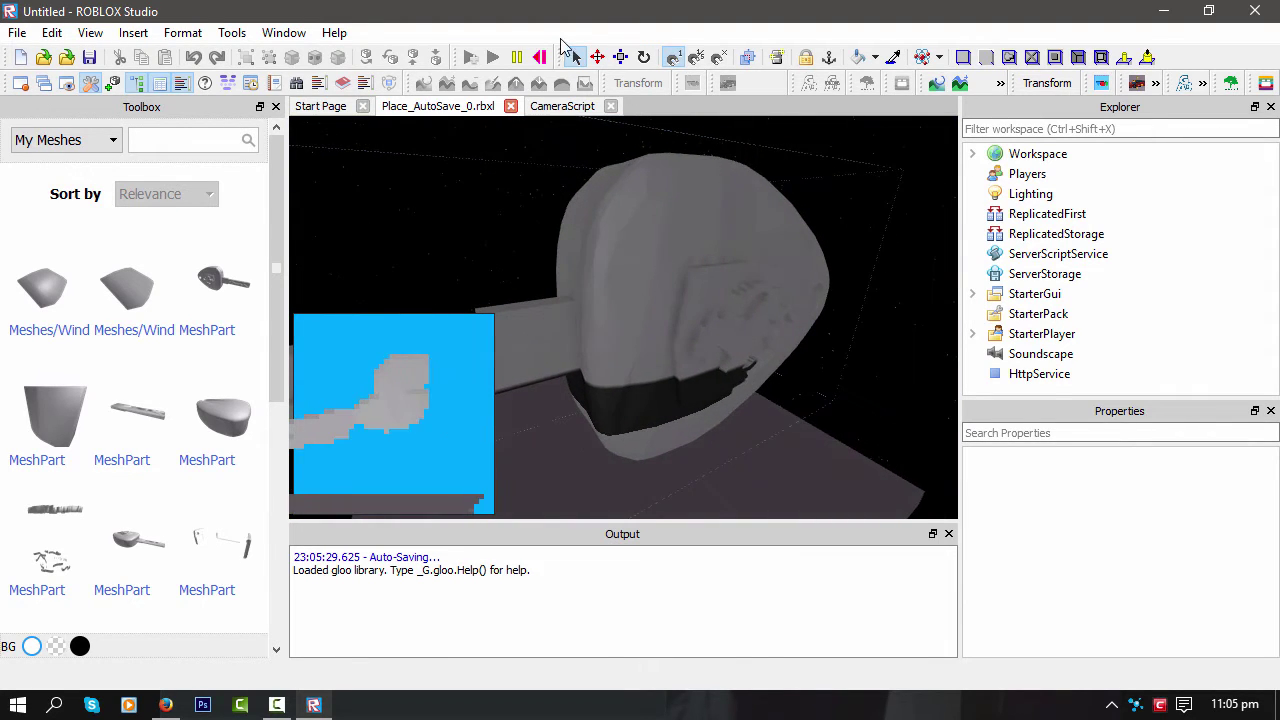
pyautogui.click(540, 57)
# Set maxDistance to 1024 in the variable declarations of CameraScript.
pyautogui.click(560, 106)
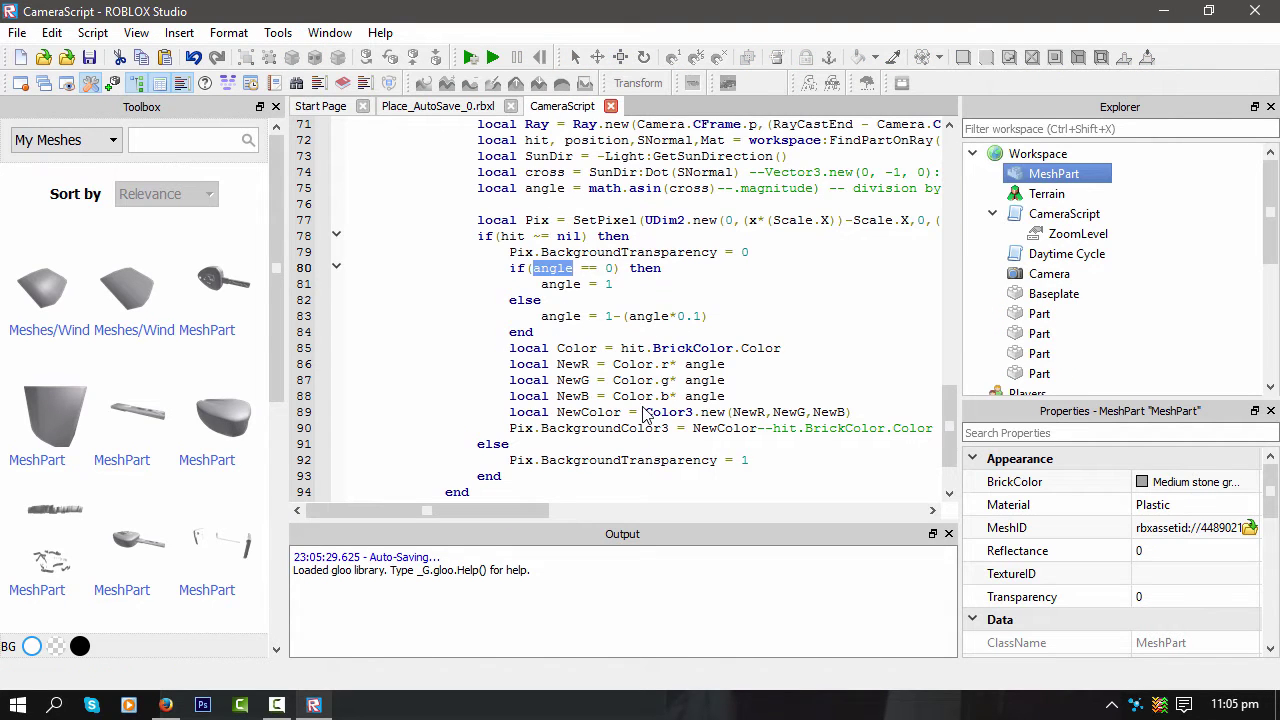
pyautogui.scroll(7, 645, 415)
pyautogui.scroll(13, 655, 445)
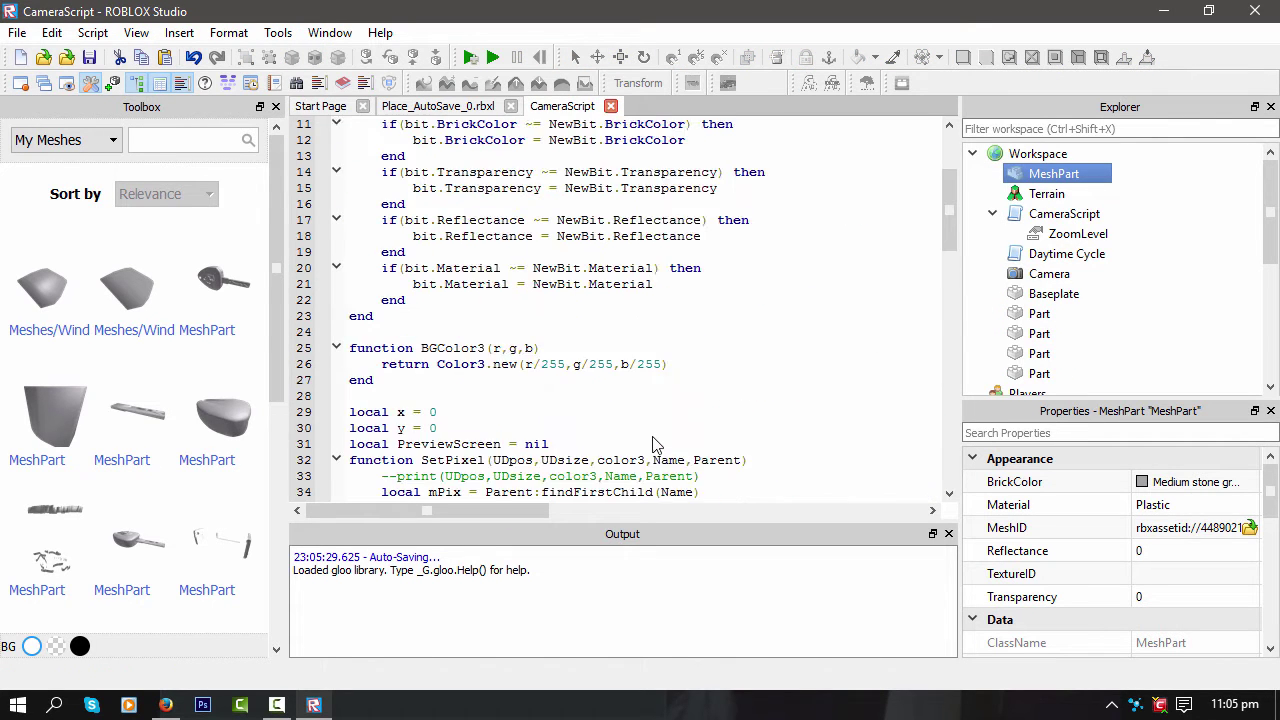
pyautogui.scroll(4, 655, 445)
pyautogui.doubleClick(520, 192)
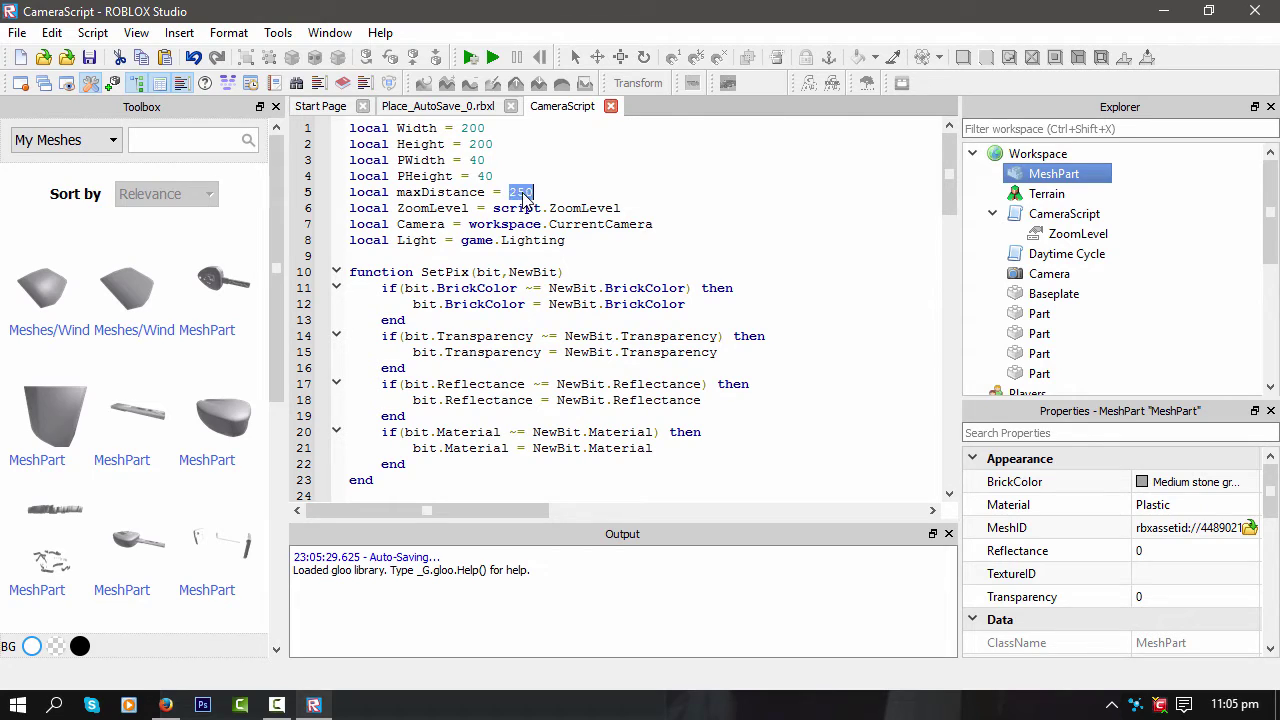
pyautogui.write('1024')
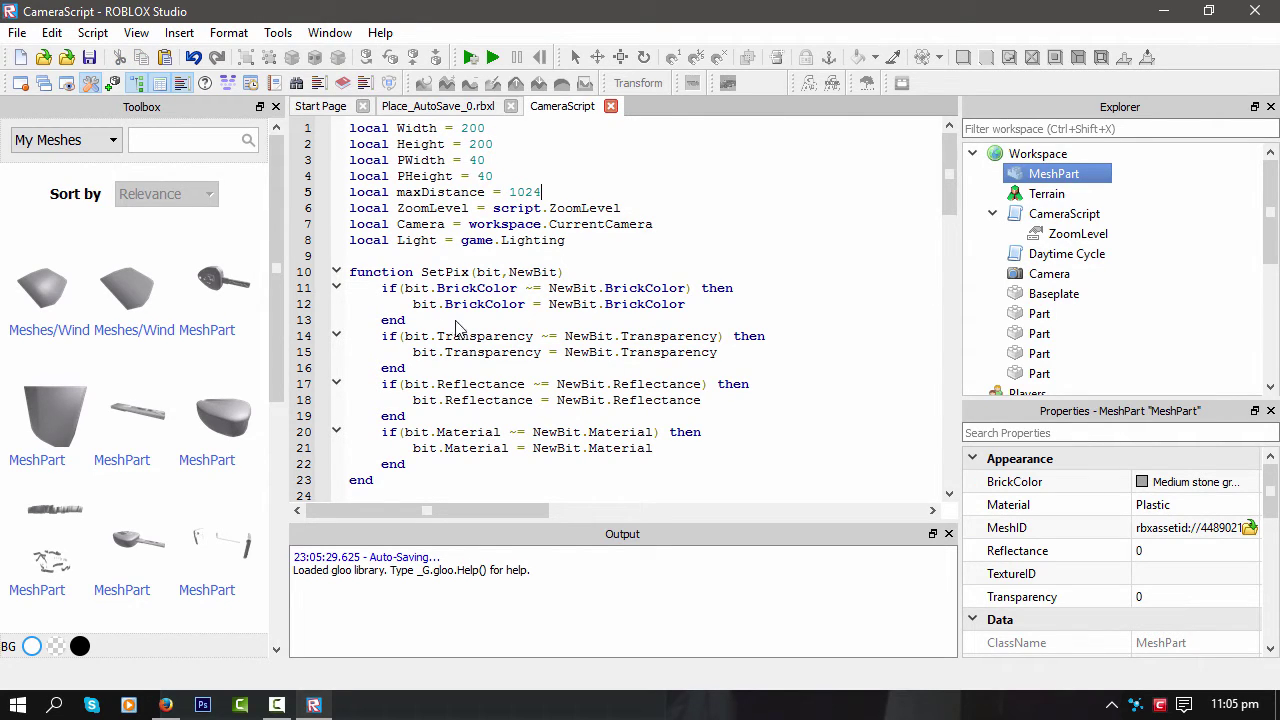
# Run the place again to check the preview with the new maxDistance, and stop the simulation.
pyautogui.doubleClick(424, 192)
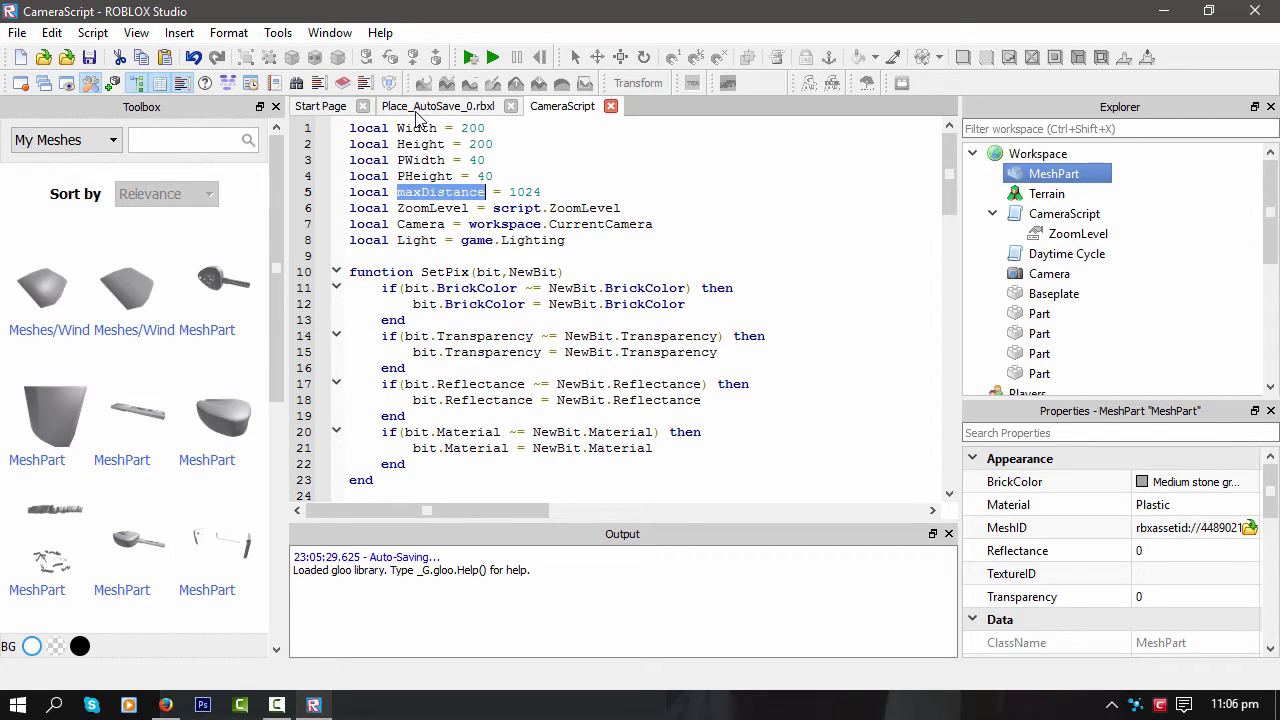
pyautogui.click(420, 107)
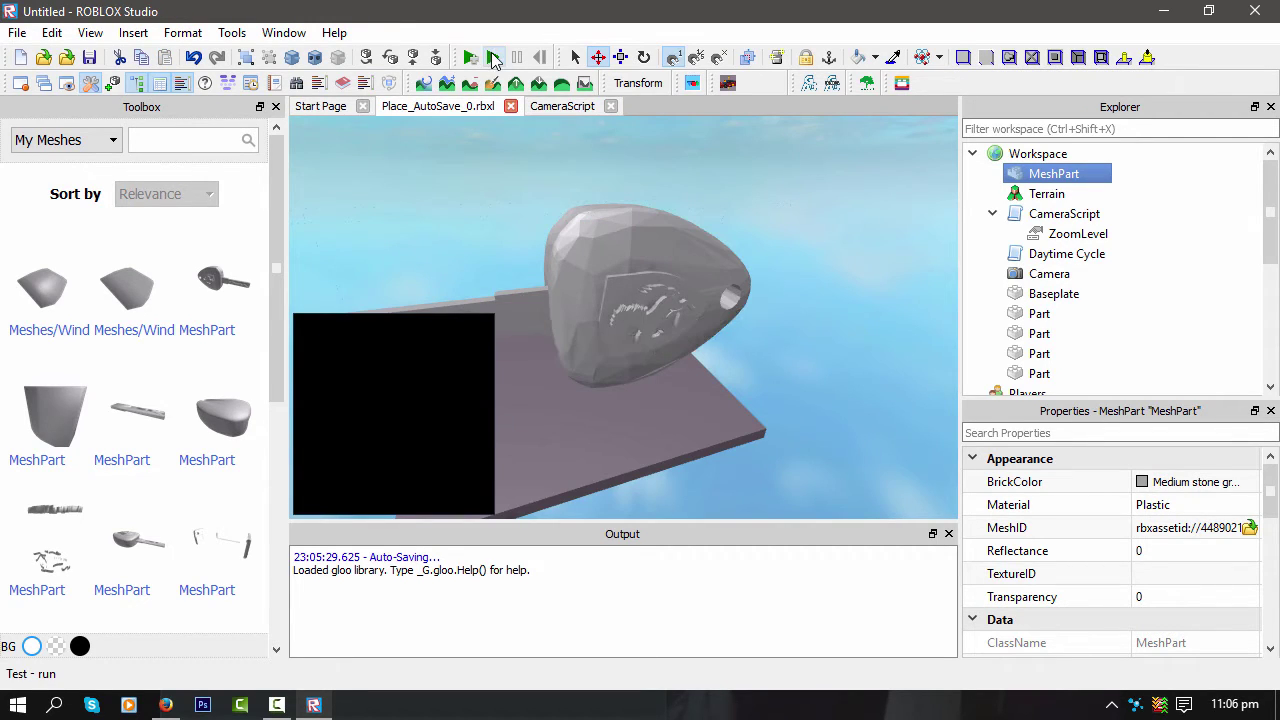
pyautogui.click(493, 58)
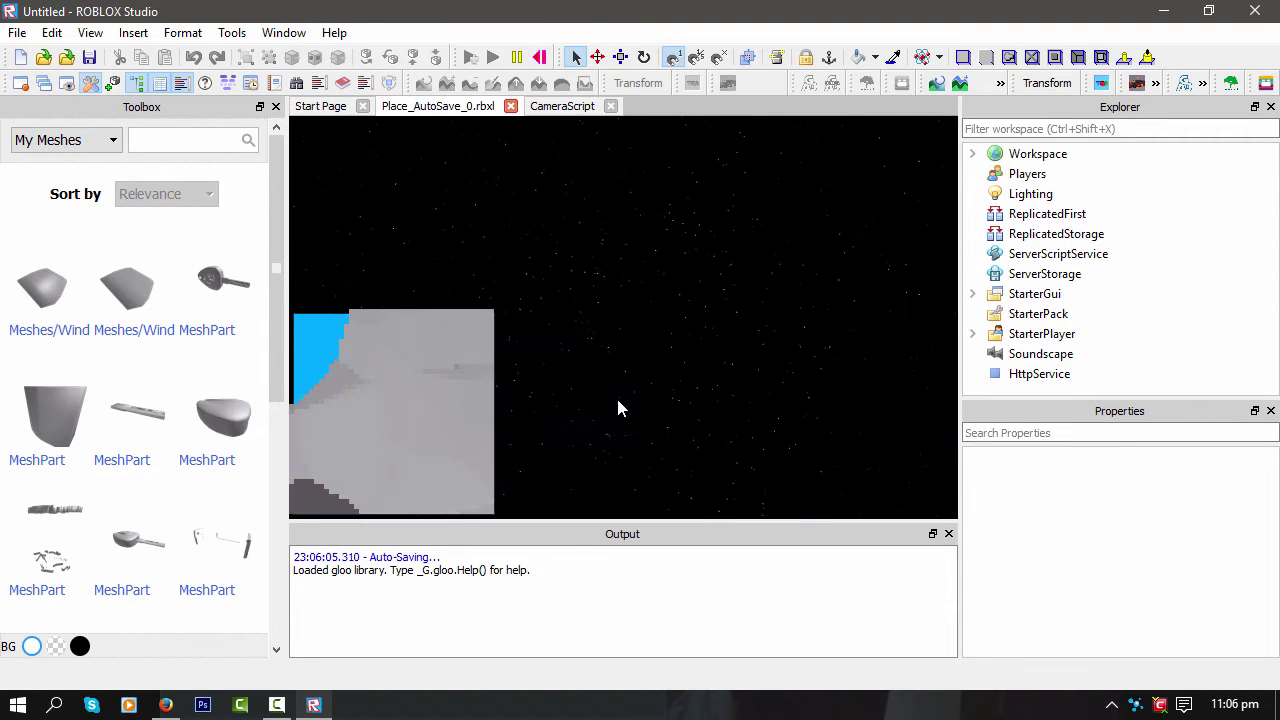
pyautogui.click(539, 60)
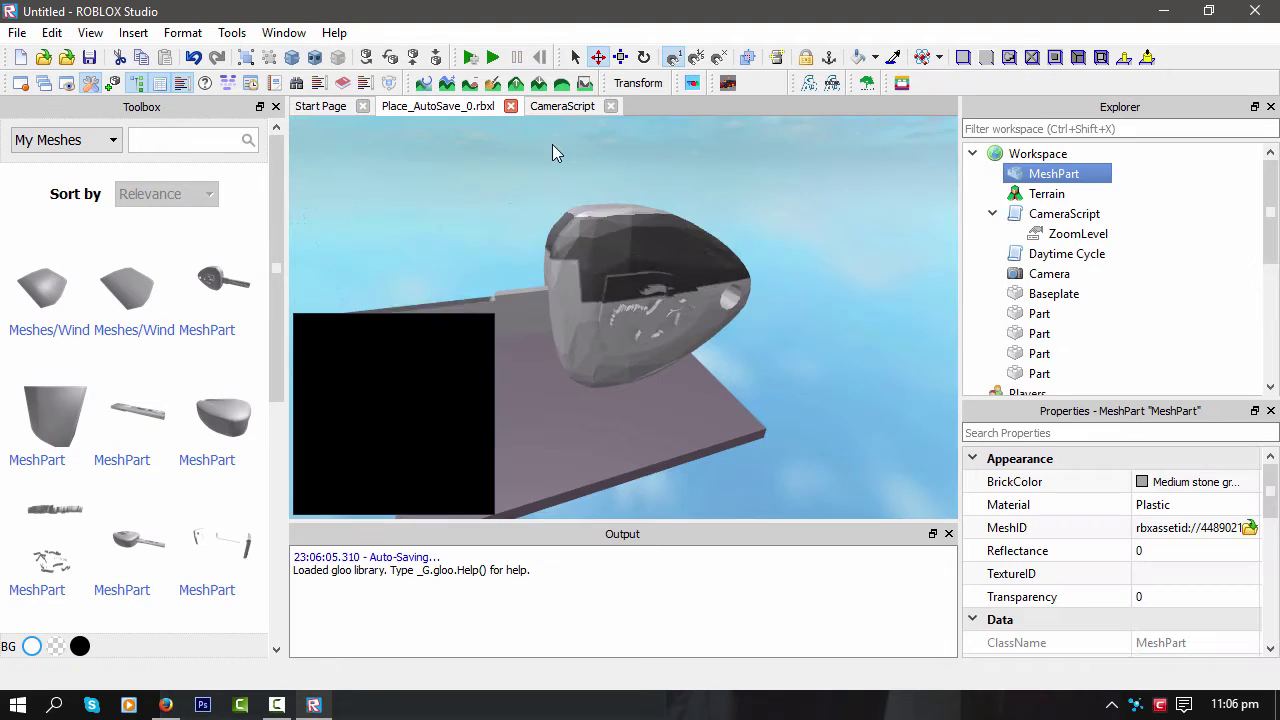
# Disable the Daytime Cycle script in the Workspace.
pyautogui.hotkey('w', 'a')
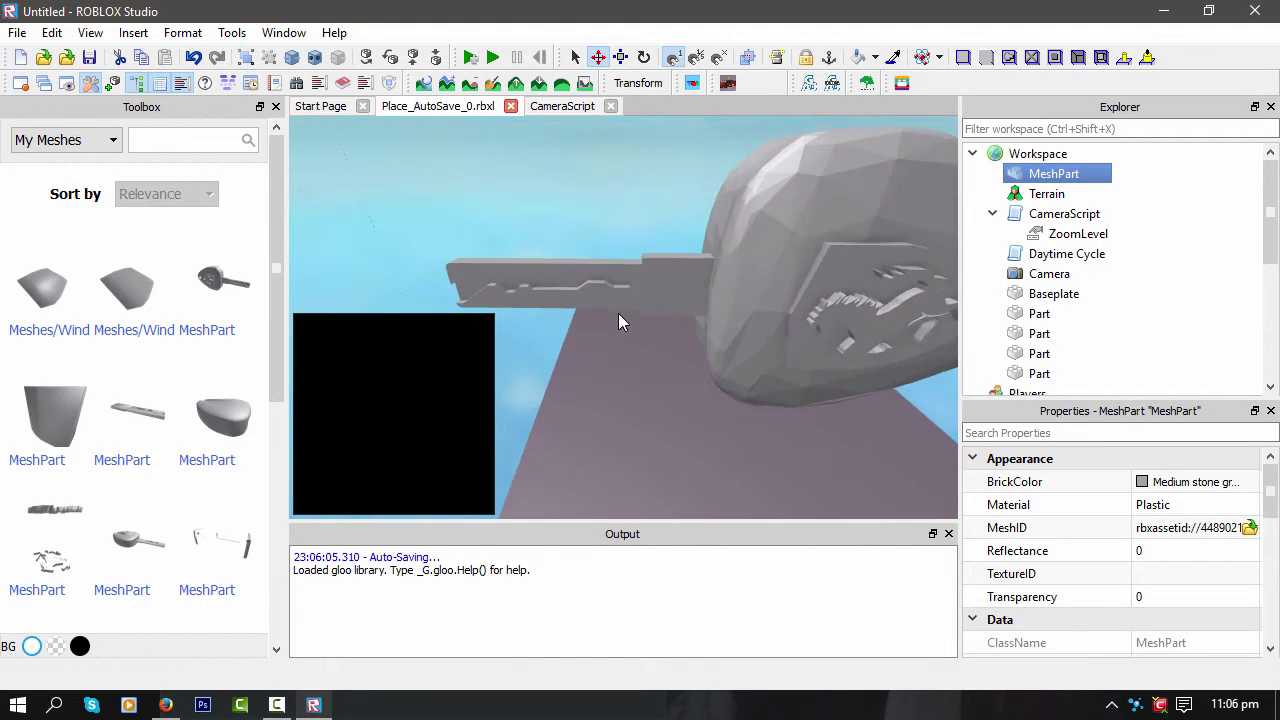
pyautogui.press('w')
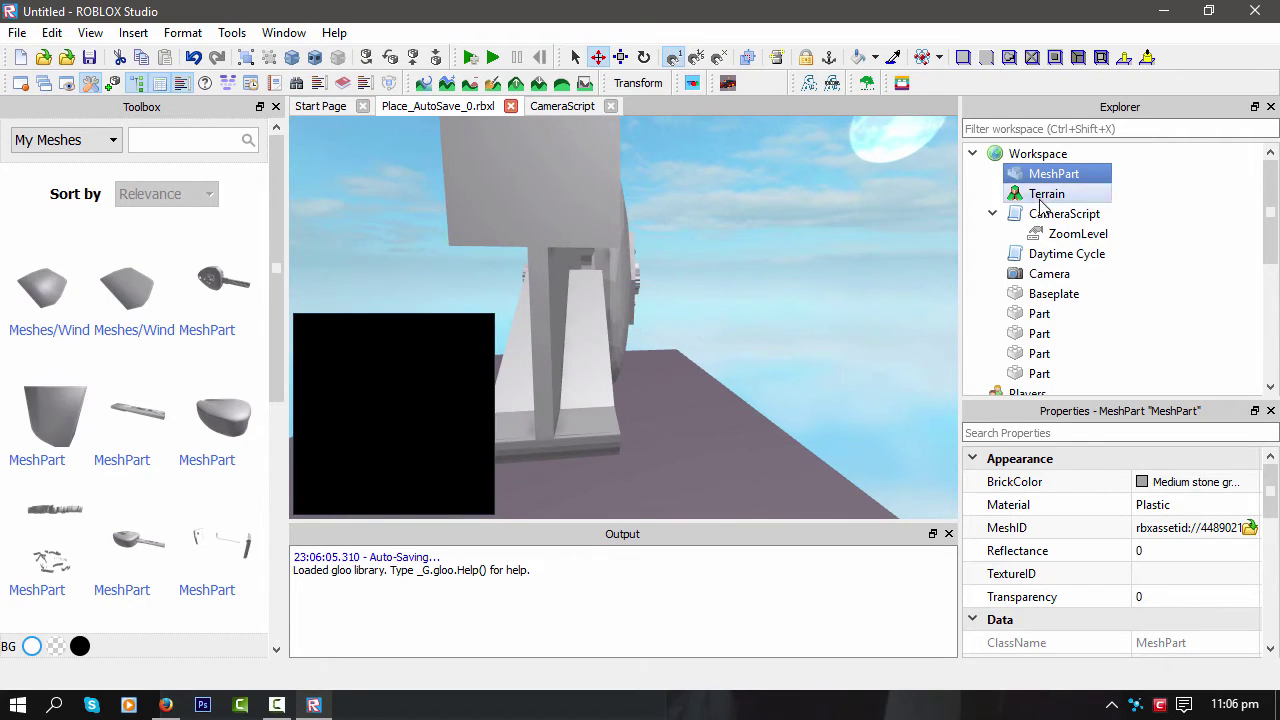
pyautogui.click(1064, 254)
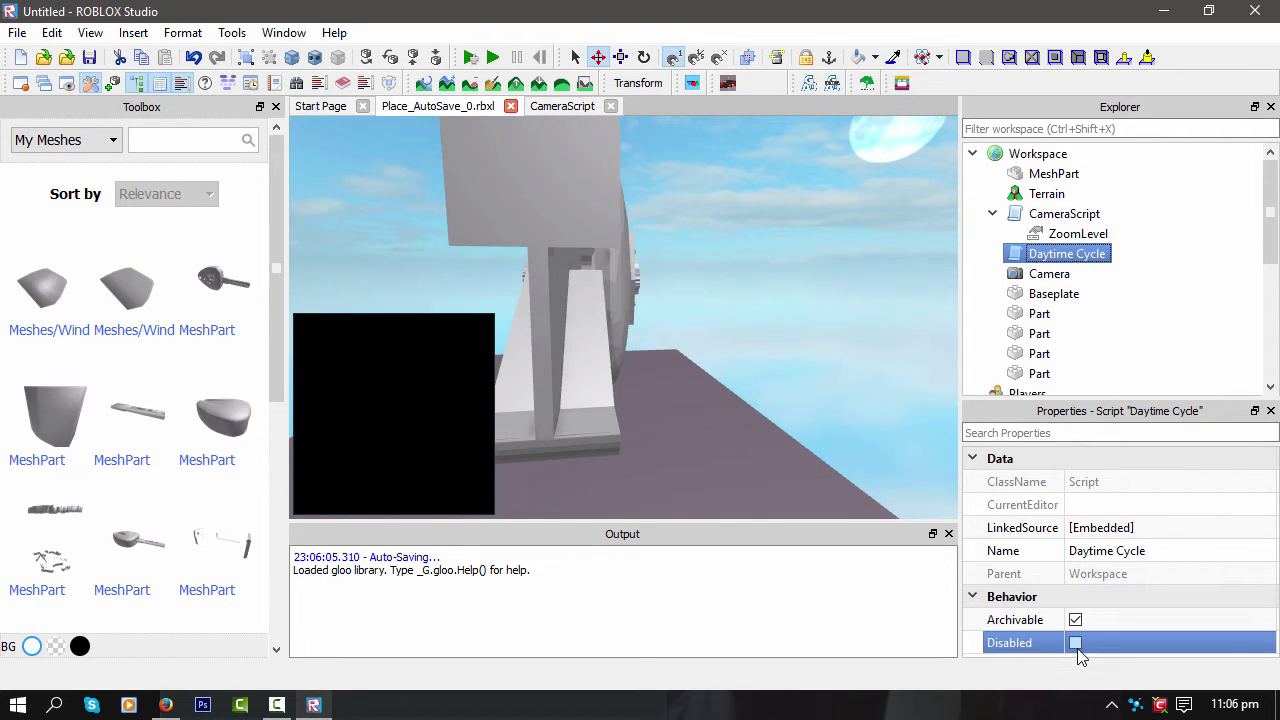
pyautogui.click(1075, 643)
# Start the simulation with the daytime cycle disabled and close the Toolbox.
pyautogui.click(575, 57)
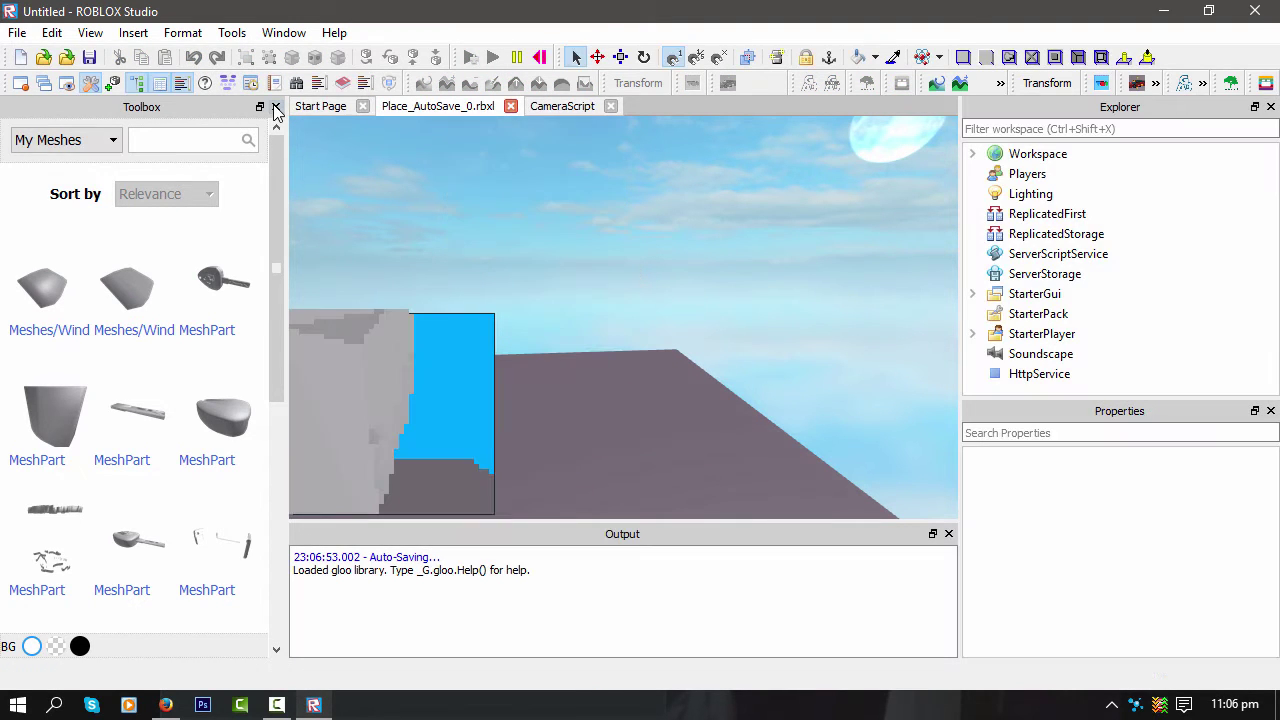
pyautogui.click(276, 107)
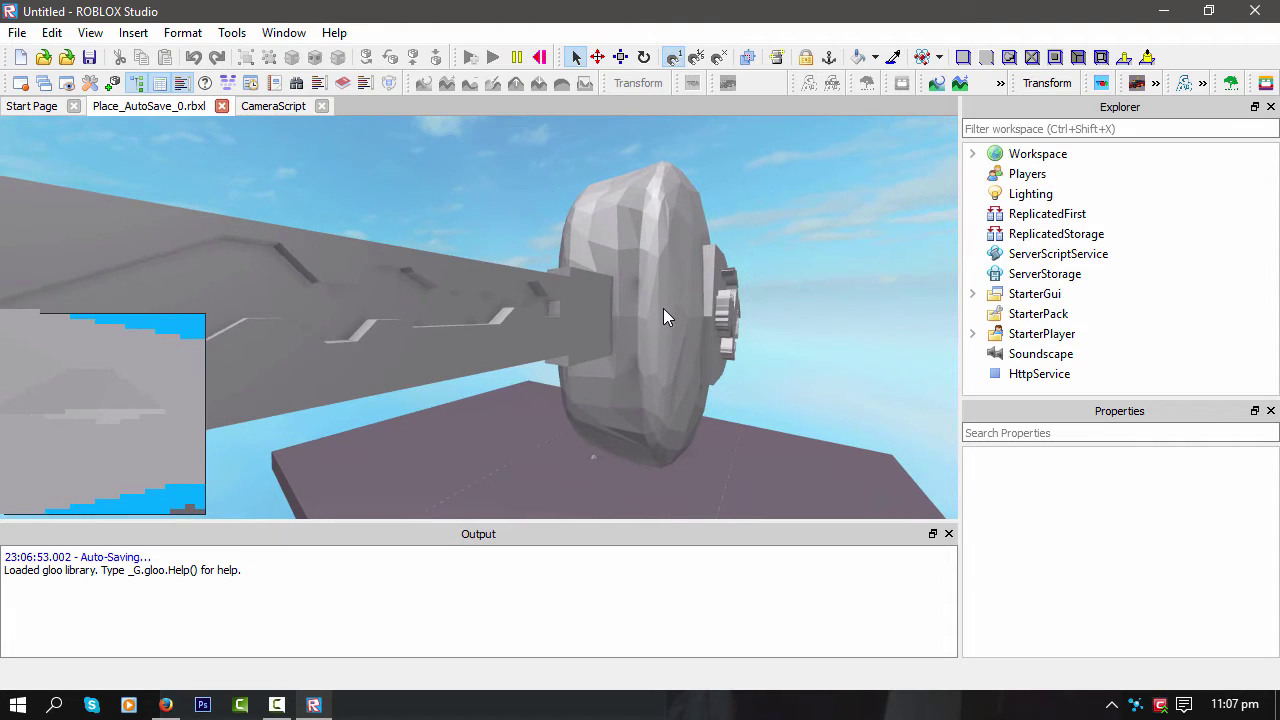
# In the running simulation, set the value of CameraScript's ZoomLevel to 20.
pyautogui.click(972, 153)
pyautogui.click(992, 213)
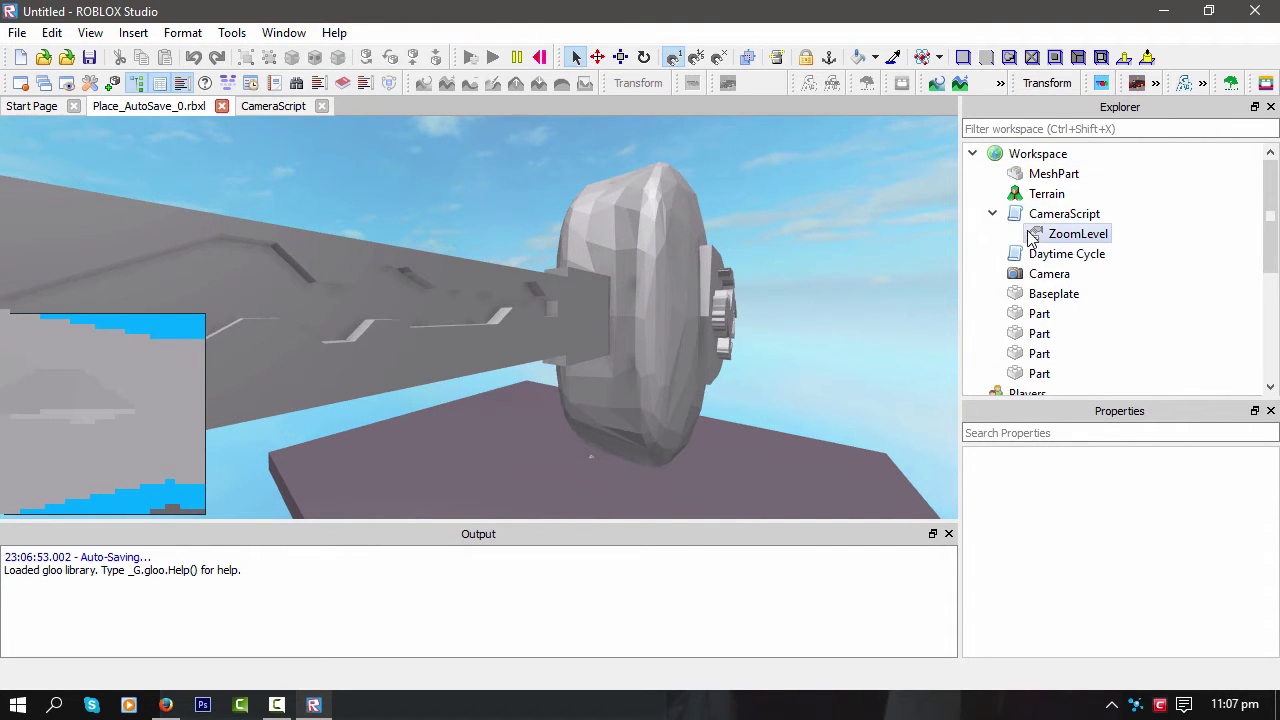
pyautogui.click(1033, 235)
pyautogui.click(1100, 548)
pyautogui.write('20')
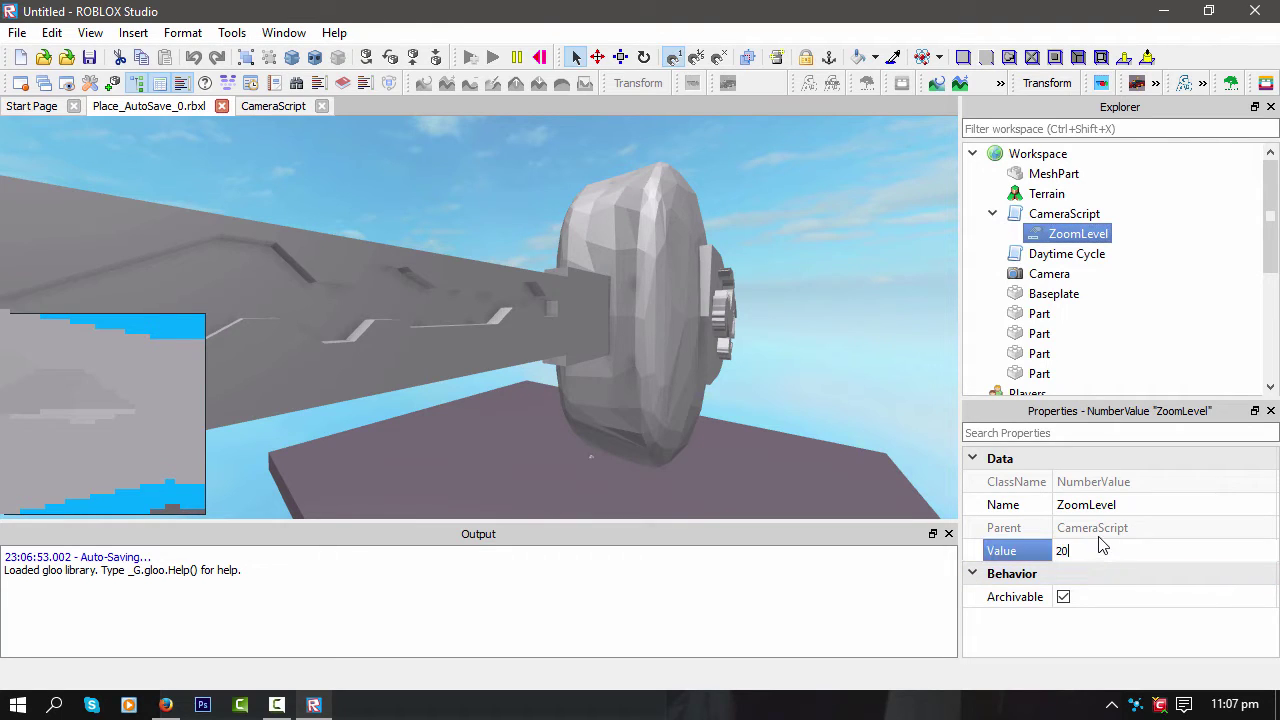
pyautogui.press('Return')
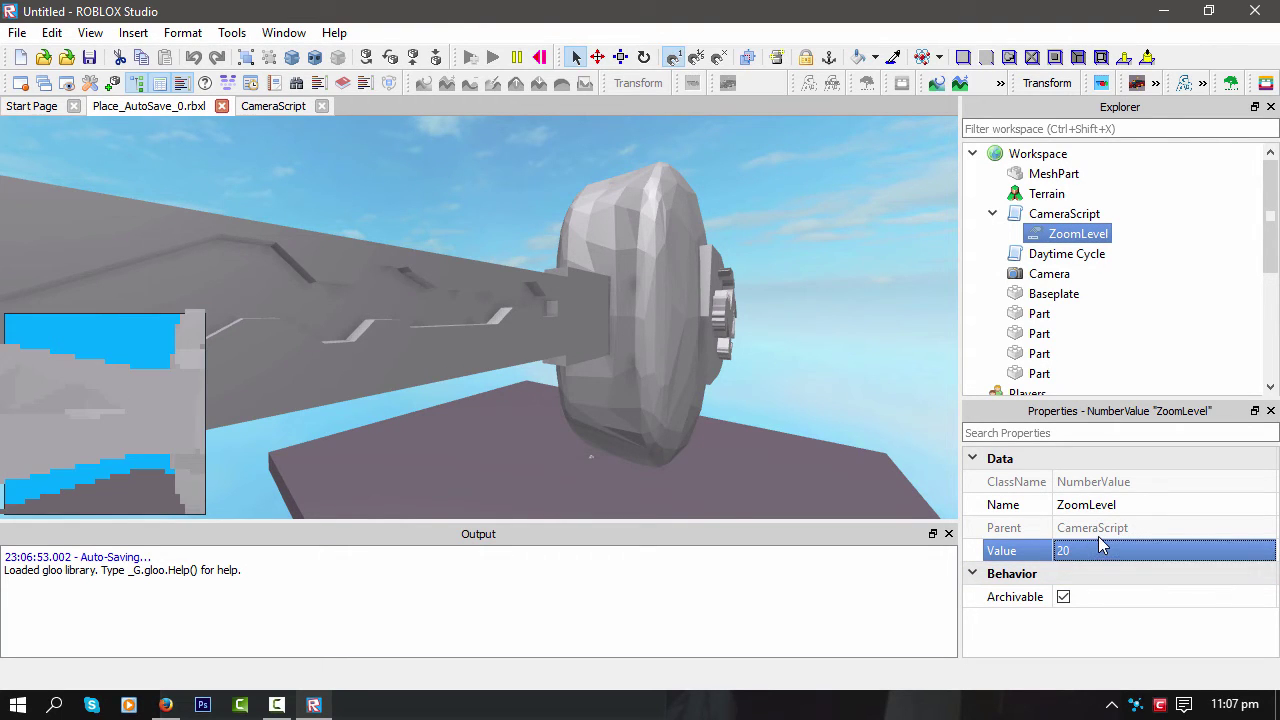
# Raise the ZoomLevel value to 40 while the simulation is running.
pyautogui.click(1098, 550)
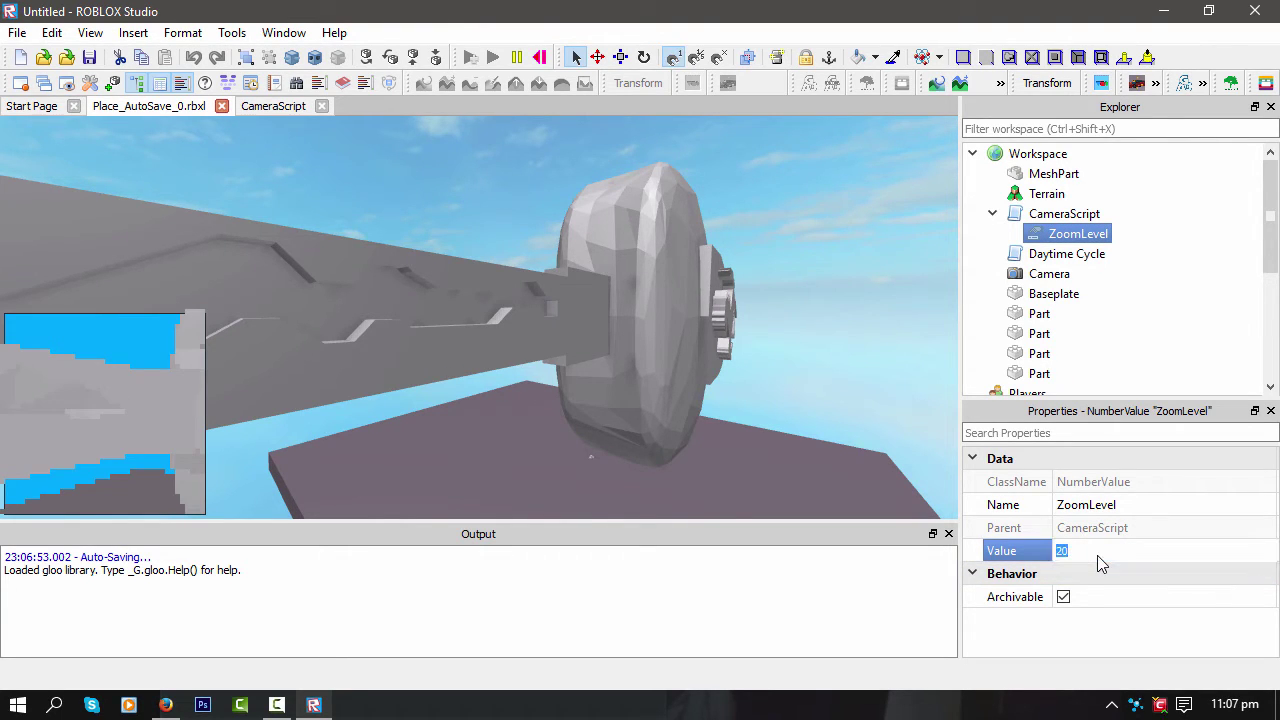
pyautogui.write('40')
pyautogui.press('Return')
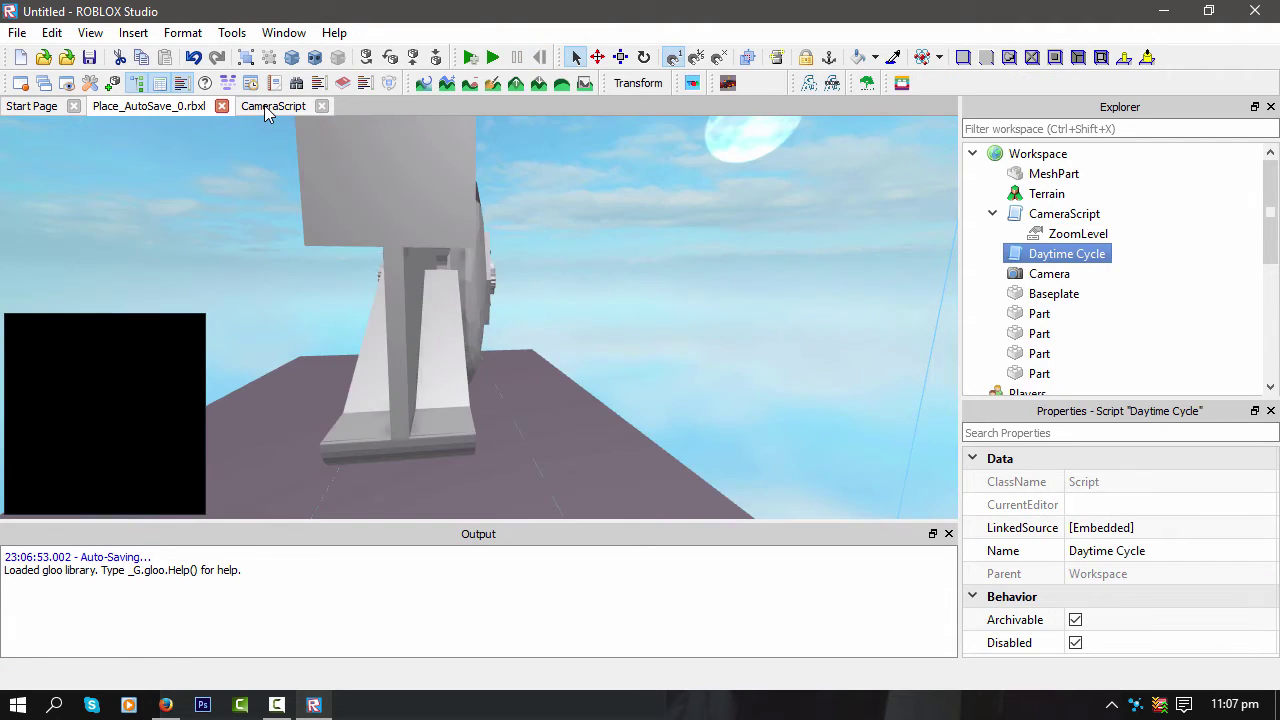
# Examine CameraScript's code for the raycasting loop, the sun-angle shading and the pixel colouring.
pyautogui.click(264, 105)
pyautogui.scroll(-2, 250, 314)
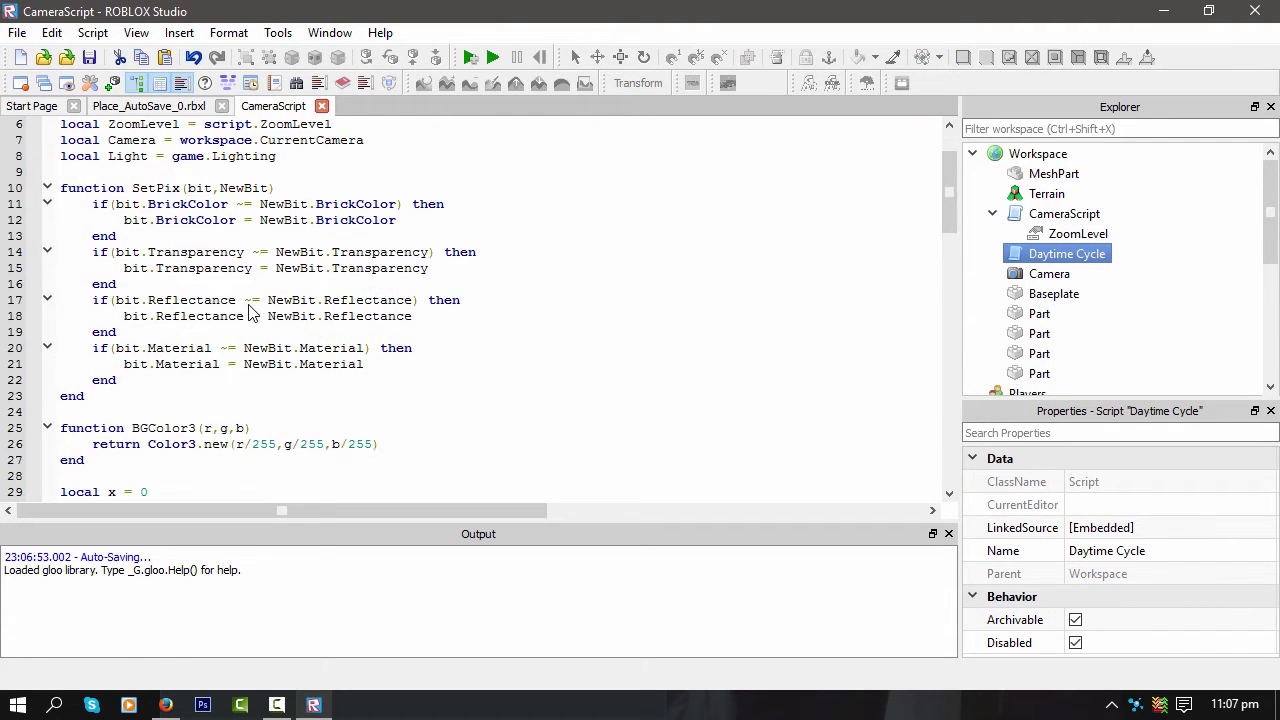
pyautogui.scroll(-20, 250, 314)
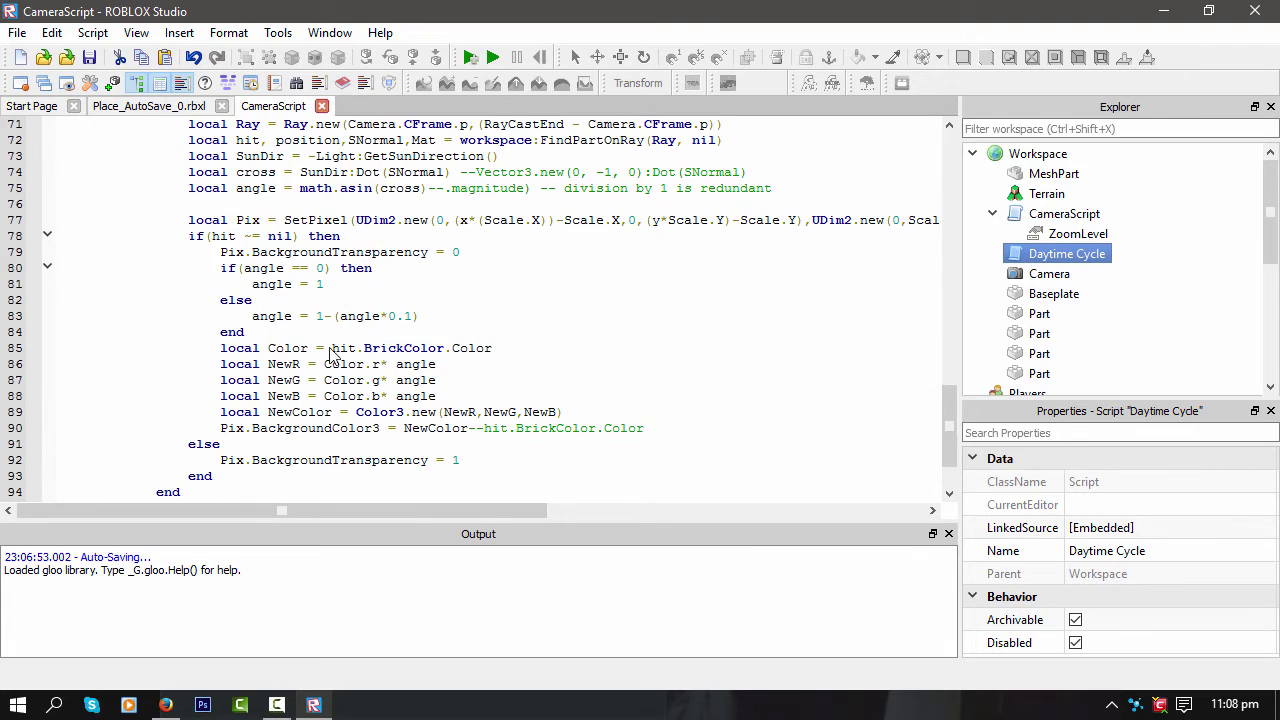
pyautogui.scroll(3, 336, 355)
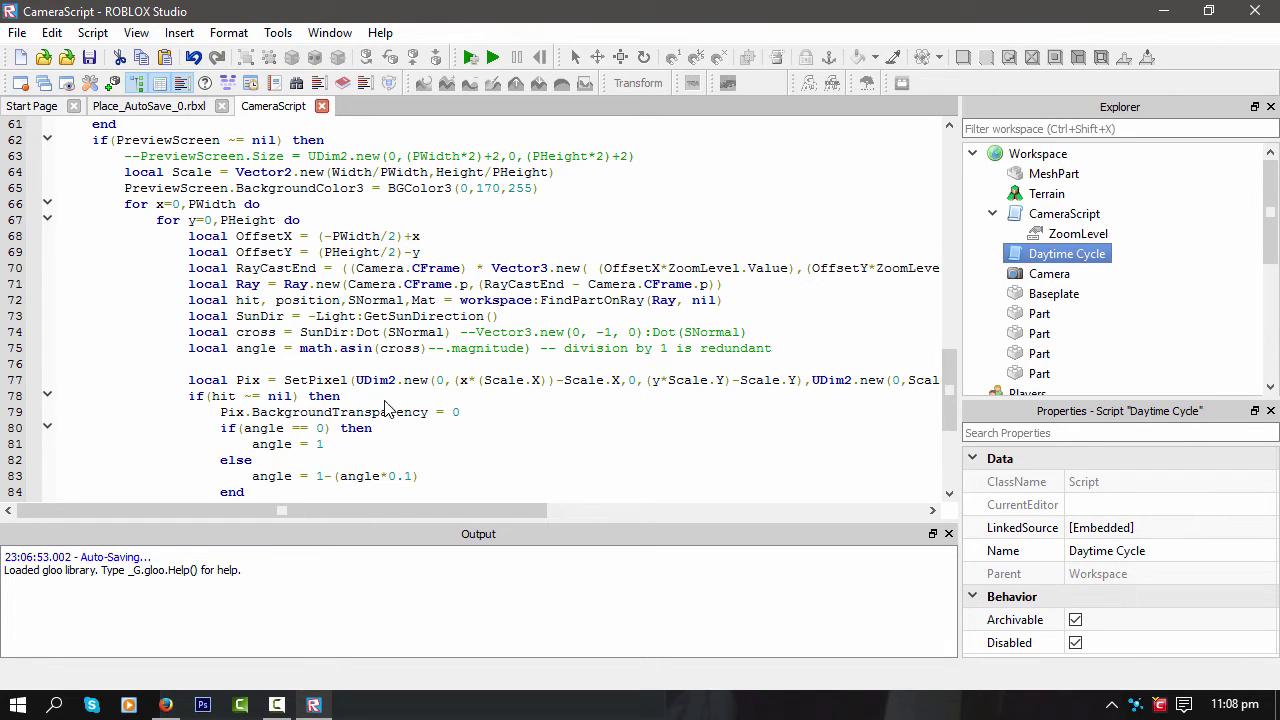
# Return to the place view and run the simulation to check the camera preview against the key mesh, stopping it when done.
pyautogui.click(176, 106)
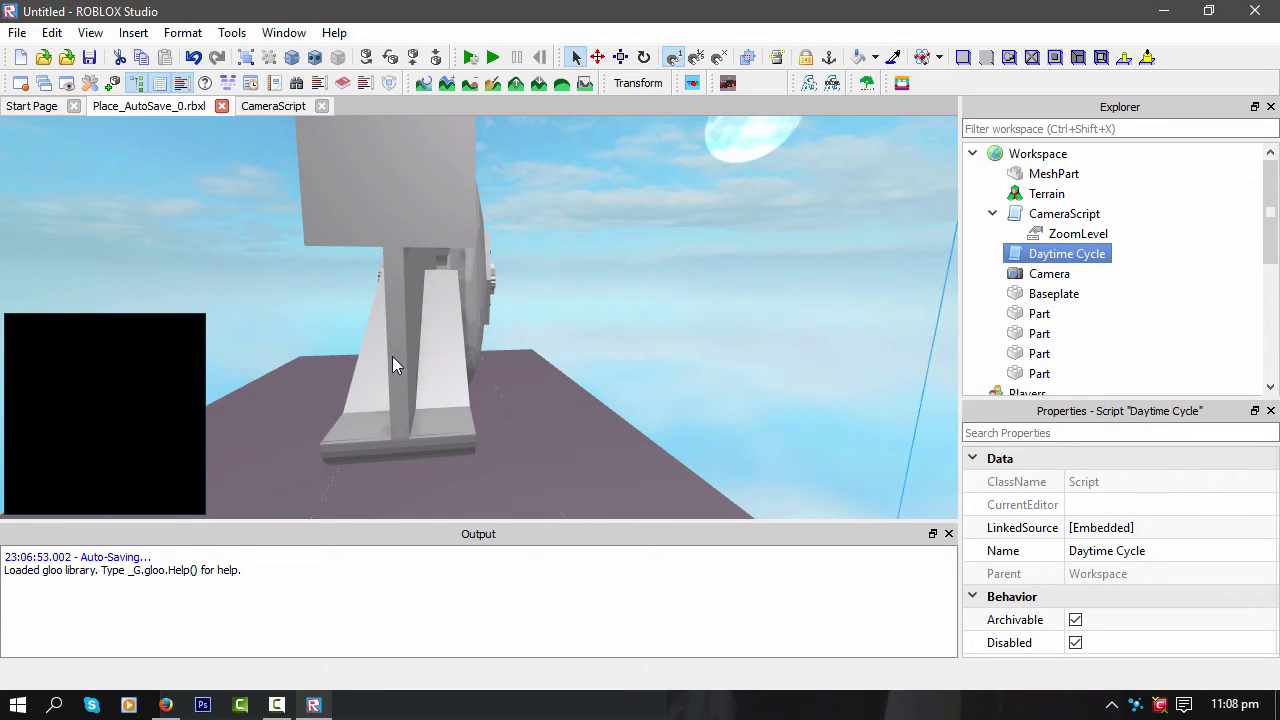
pyautogui.click(1060, 214)
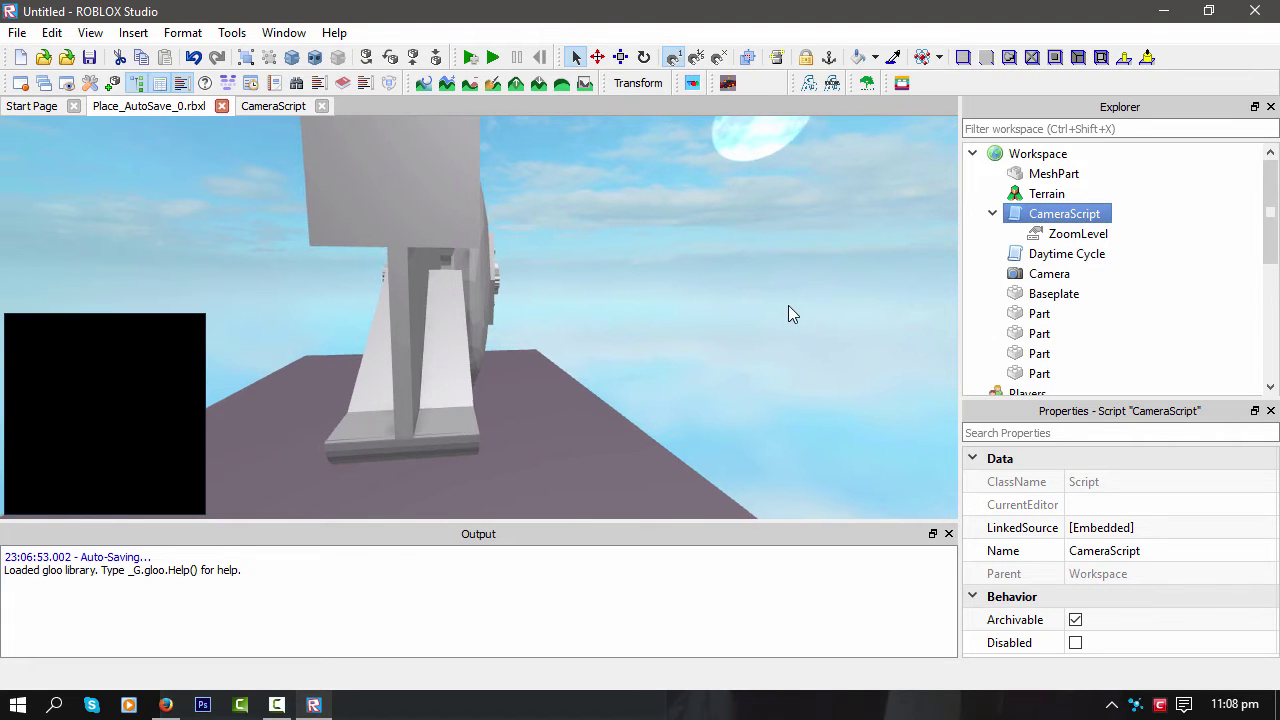
pyautogui.moveTo(788, 314); pyautogui.dragTo(793, 307, button='right')
pyautogui.click(495, 59)
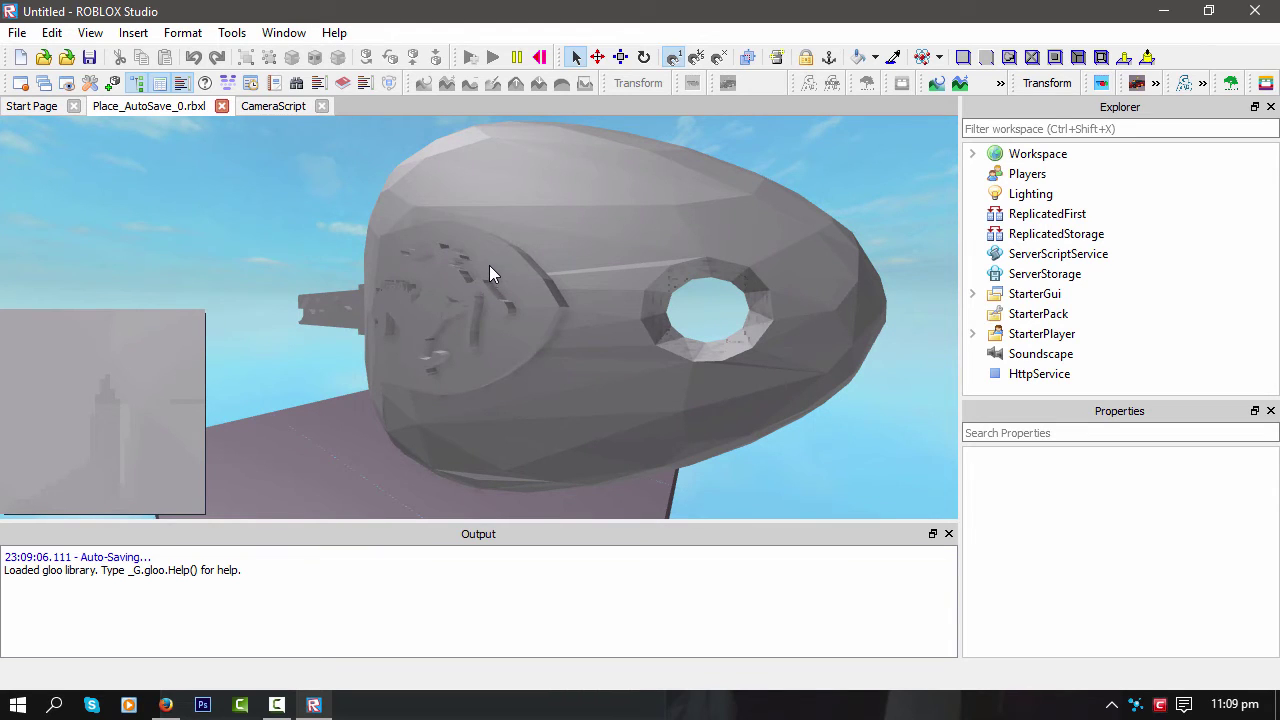
pyautogui.click(541, 58)
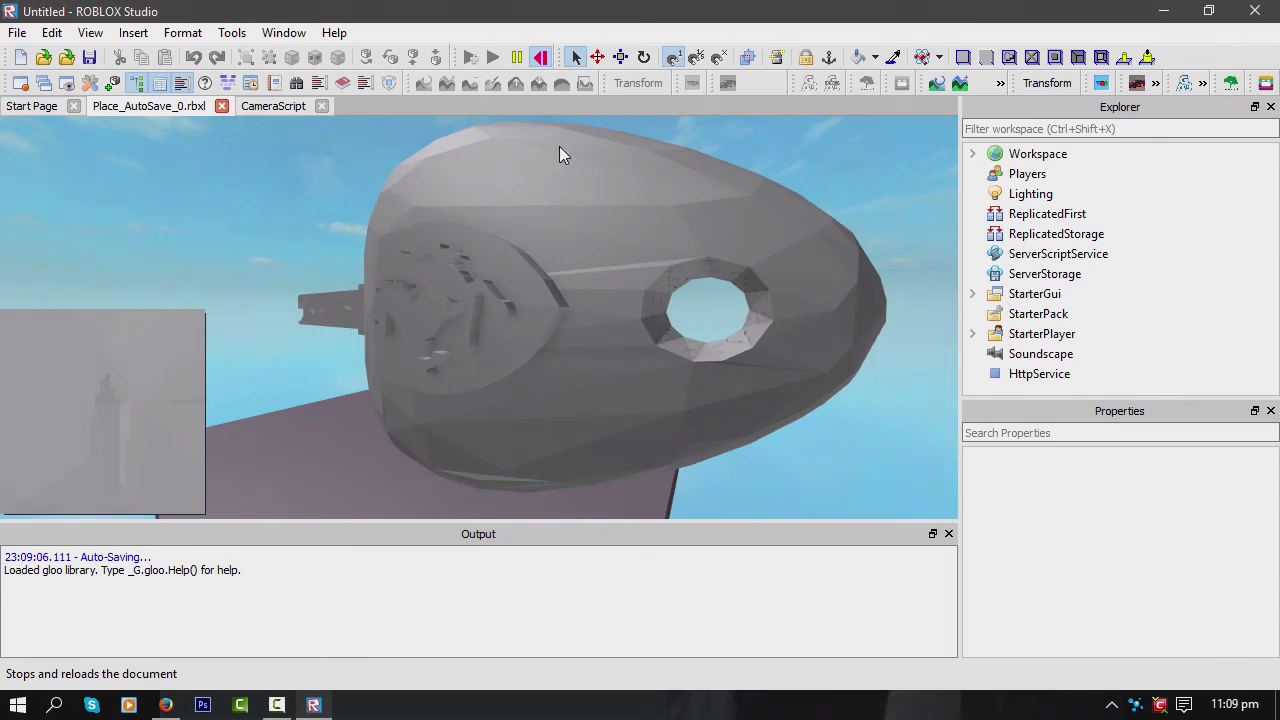